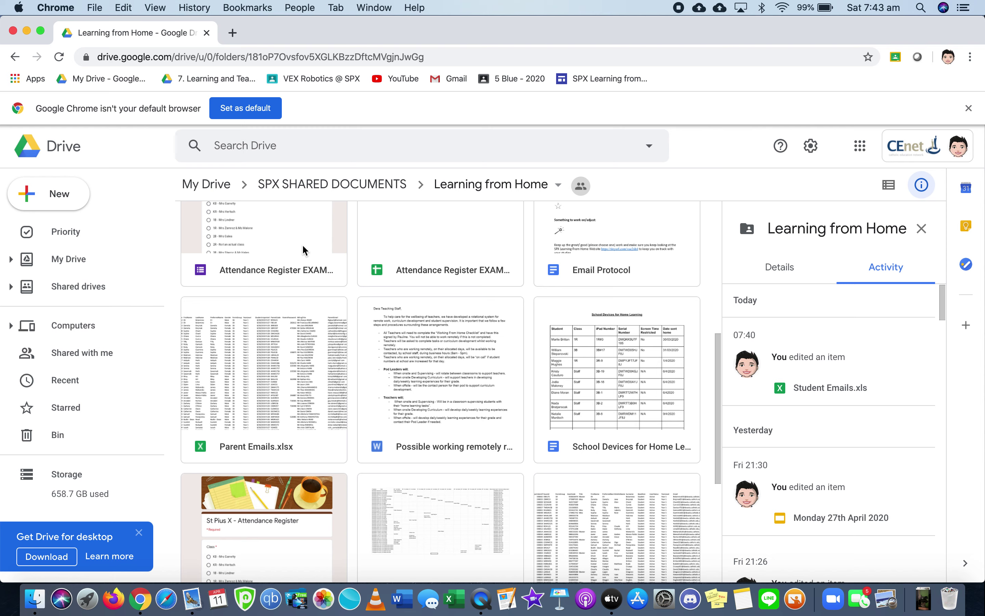
- Scroll through the Learning from Home folder to locate the Attendance Register form
{"action": "scroll", "coordinate": [307, 245], "scroll_direction": "up", "scroll_amount": 2}
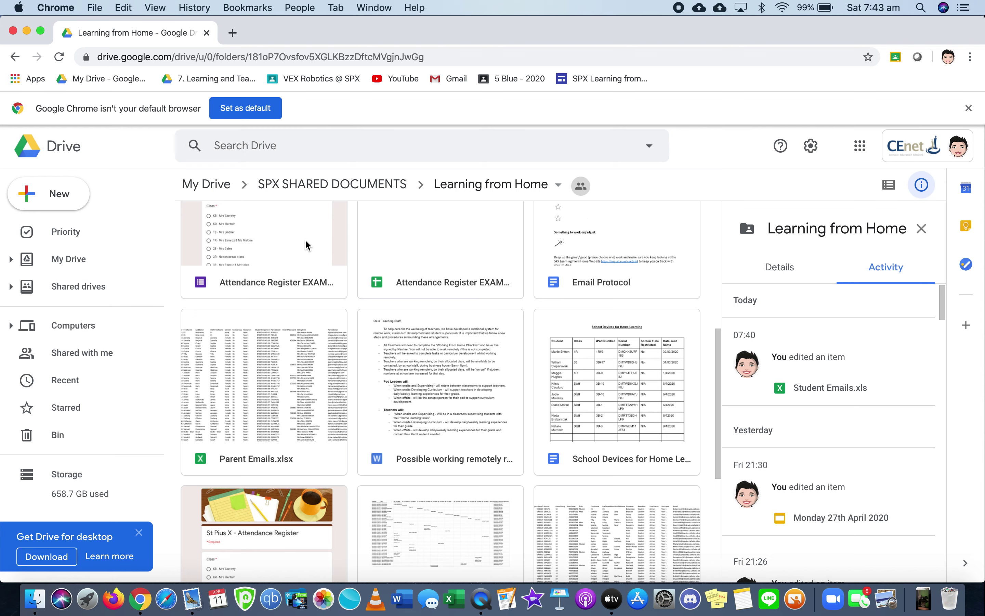
{"action": "scroll", "coordinate": [330, 375], "scroll_direction": "up", "scroll_amount": 5}
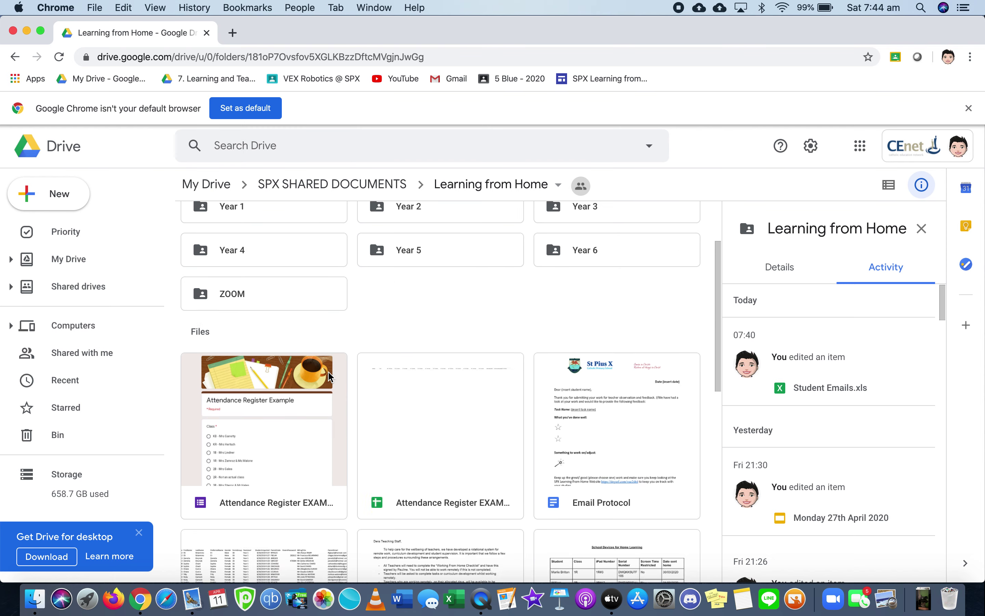
{"action": "scroll", "coordinate": [330, 376], "scroll_direction": "down", "scroll_amount": 10}
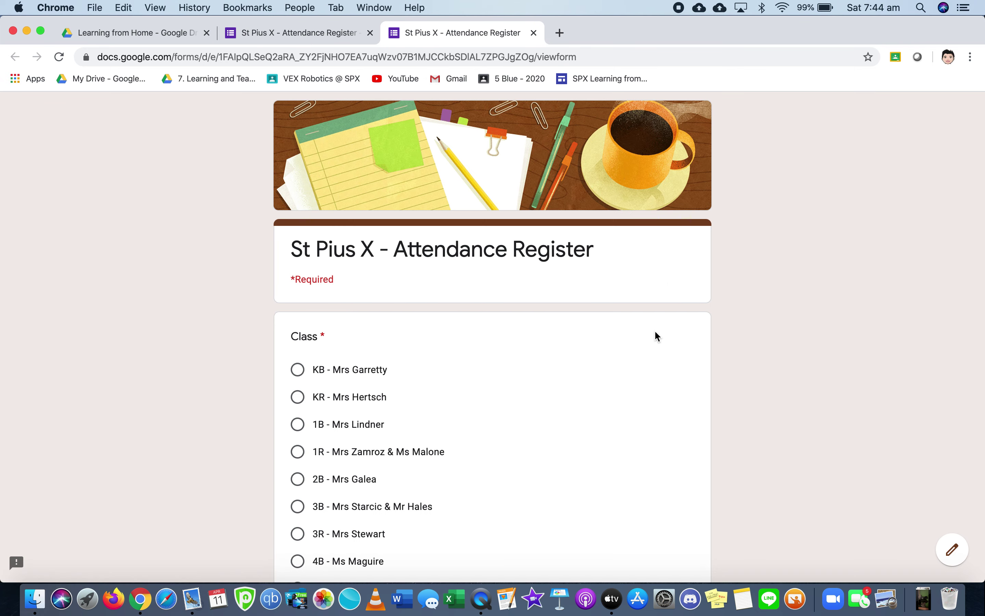
- Start a test check-in by choosing class 5B and a student from its list
{"action": "scroll", "coordinate": [654, 331], "scroll_direction": "down", "scroll_amount": 5}
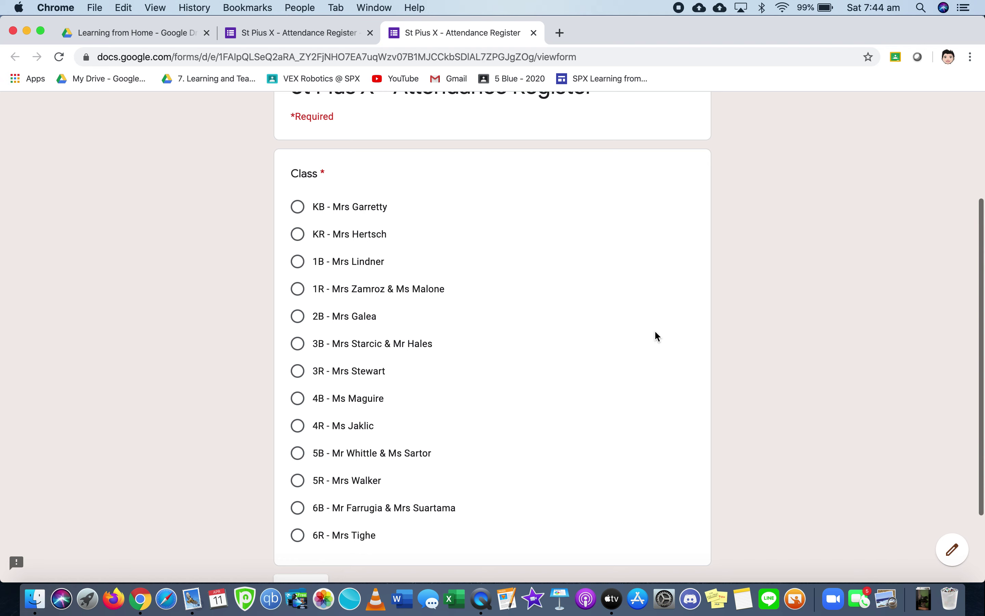
{"action": "left_click", "coordinate": [358, 454]}
{"action": "scroll", "coordinate": [387, 476], "scroll_direction": "down", "scroll_amount": 3}
{"action": "left_click", "coordinate": [298, 494]}
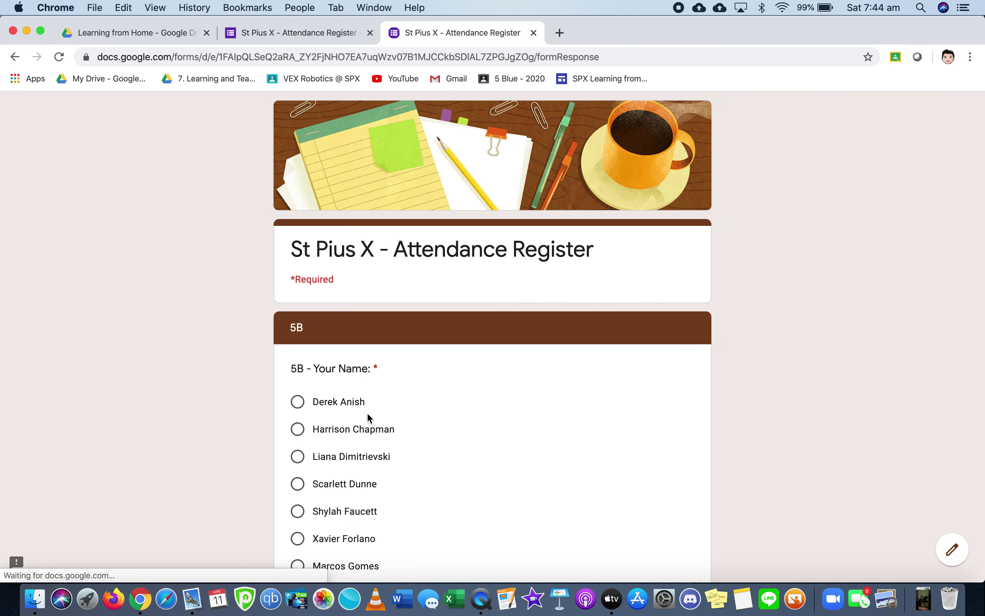
{"action": "left_click", "coordinate": [353, 430]}
{"action": "scroll", "coordinate": [351, 432], "scroll_direction": "down", "scroll_amount": 10}
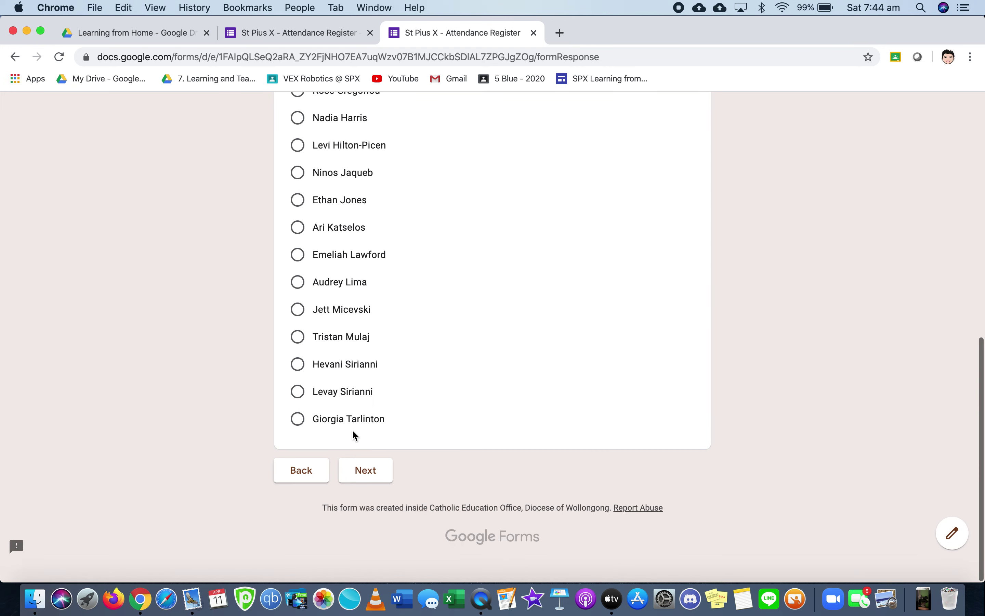
- Enter the date 30/04/2020, answer Red Zone, and submit the check-in
{"action": "left_click", "coordinate": [357, 494]}
{"action": "scroll", "coordinate": [358, 501], "scroll_direction": "down", "scroll_amount": 10}
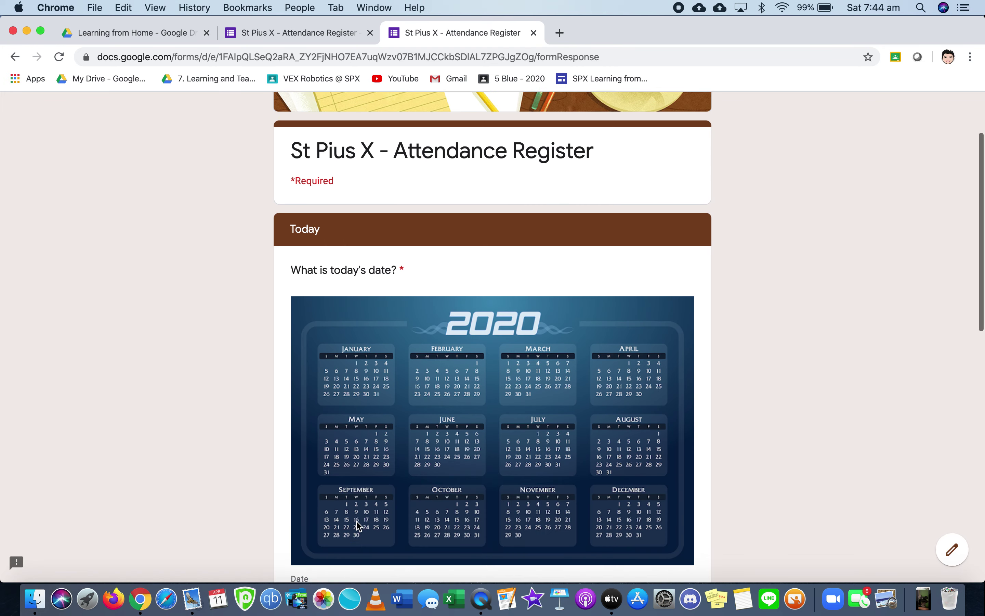
{"action": "left_click", "coordinate": [359, 310]}
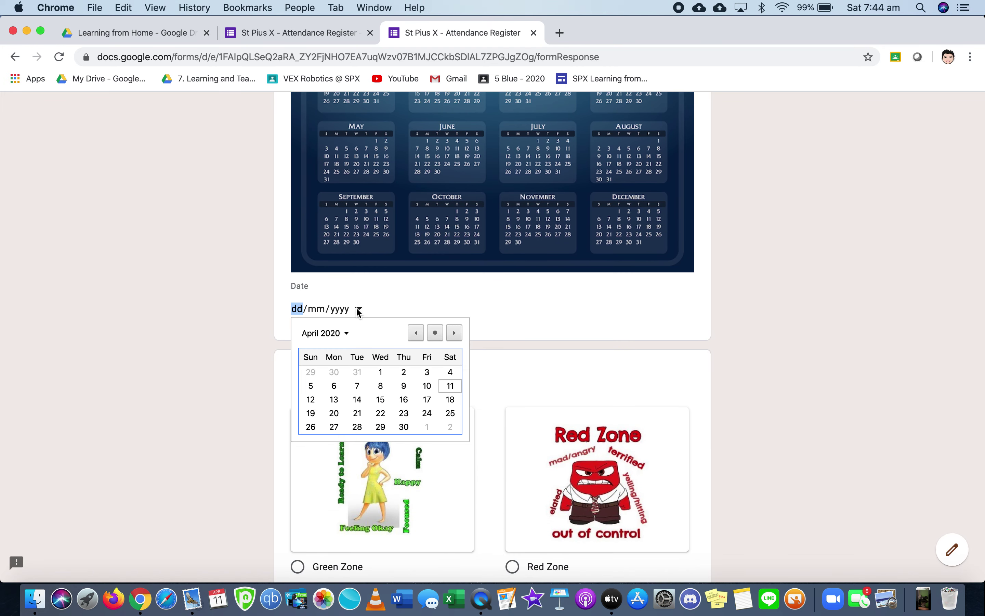
{"action": "left_click", "coordinate": [403, 426]}
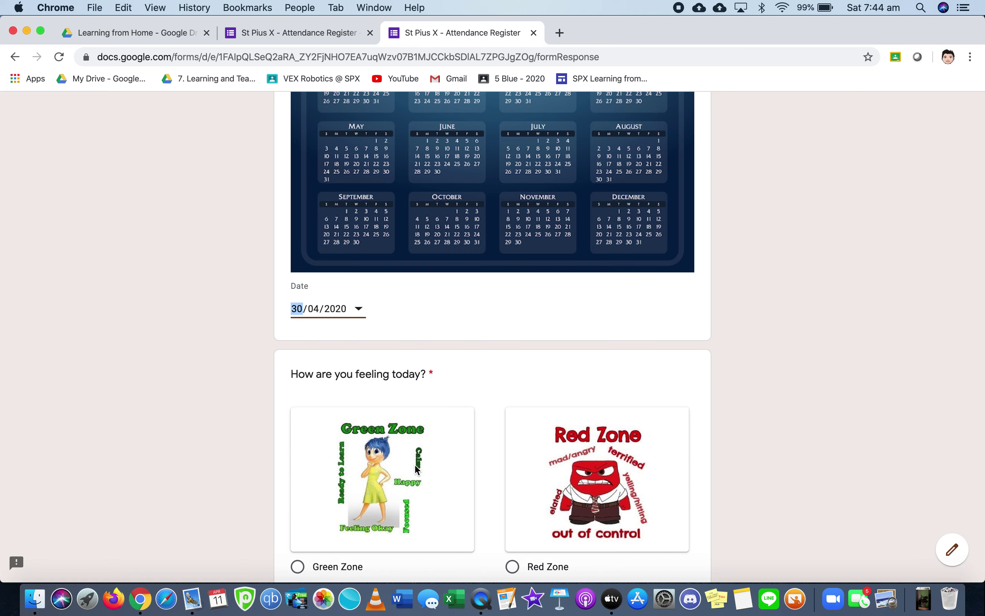
{"action": "scroll", "coordinate": [416, 466], "scroll_direction": "down", "scroll_amount": 6}
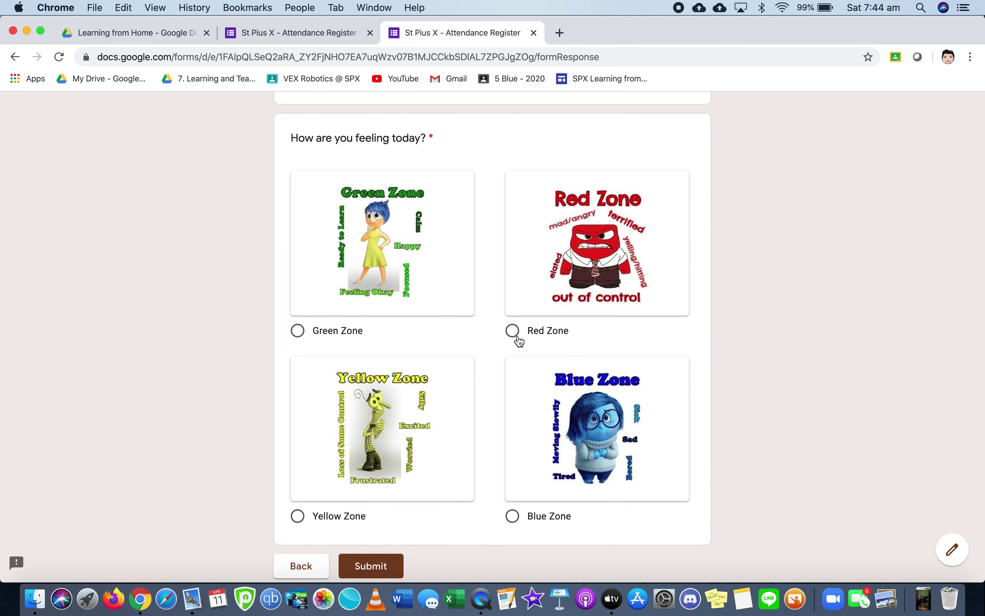
{"action": "left_click", "coordinate": [513, 332]}
{"action": "scroll", "coordinate": [452, 473], "scroll_direction": "down", "scroll_amount": 1}
{"action": "left_click", "coordinate": [391, 534]}
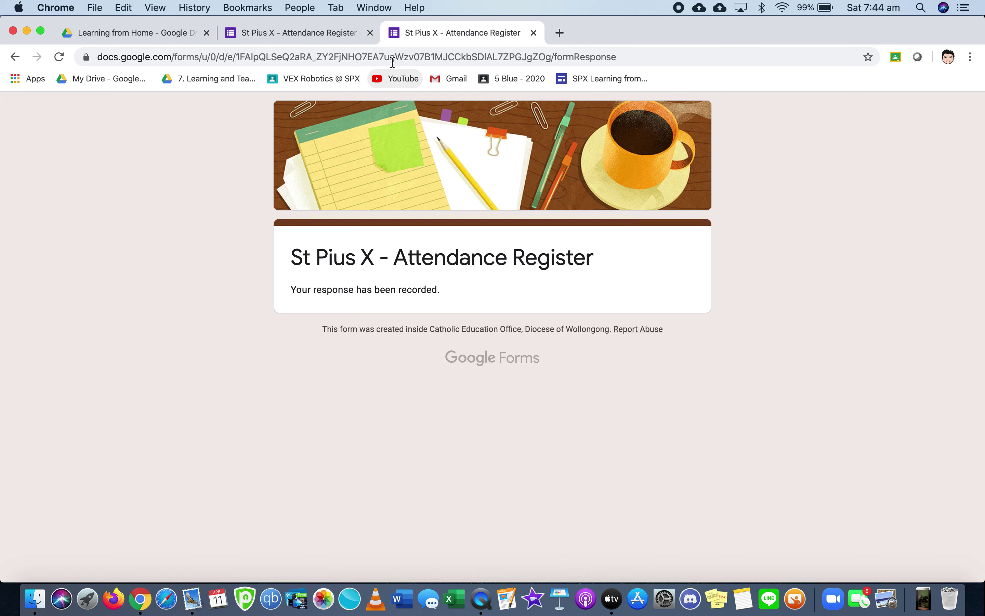
- In the form editor, review the Class question's Go to section branching and the KB name question
{"action": "left_click", "coordinate": [336, 32]}
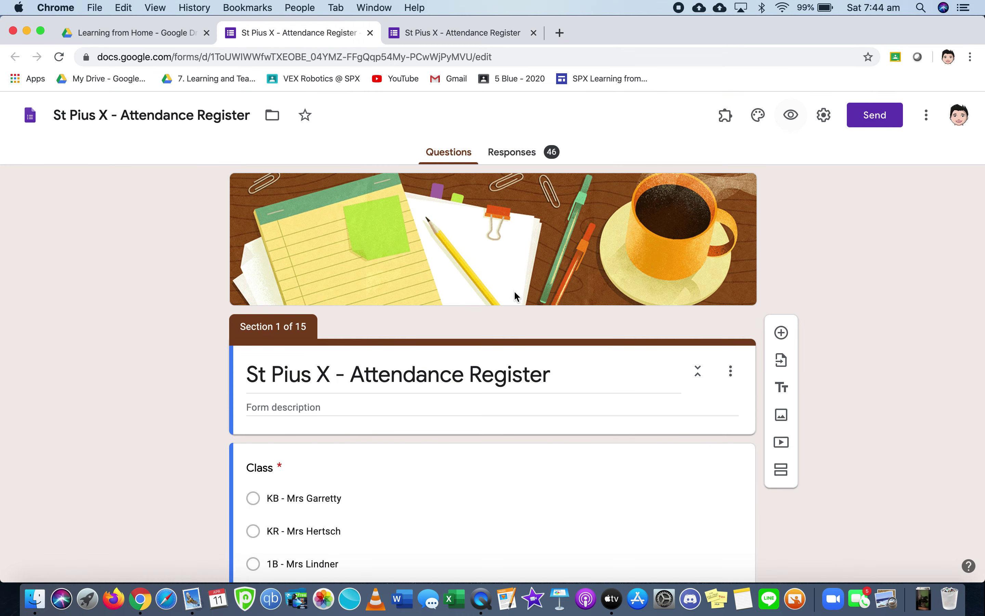
{"action": "scroll", "coordinate": [502, 329], "scroll_direction": "down", "scroll_amount": 4}
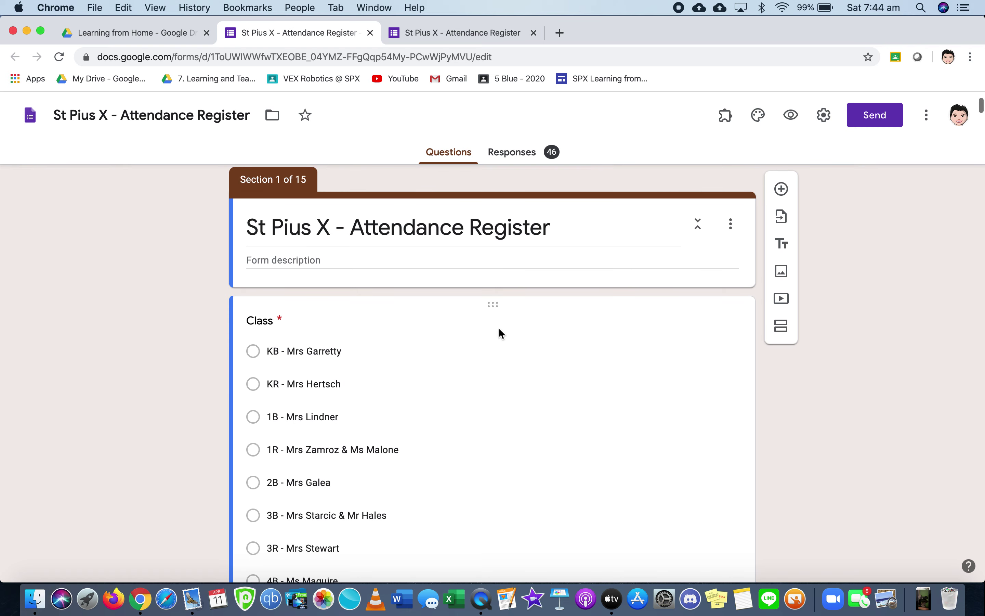
{"action": "left_click", "coordinate": [469, 389]}
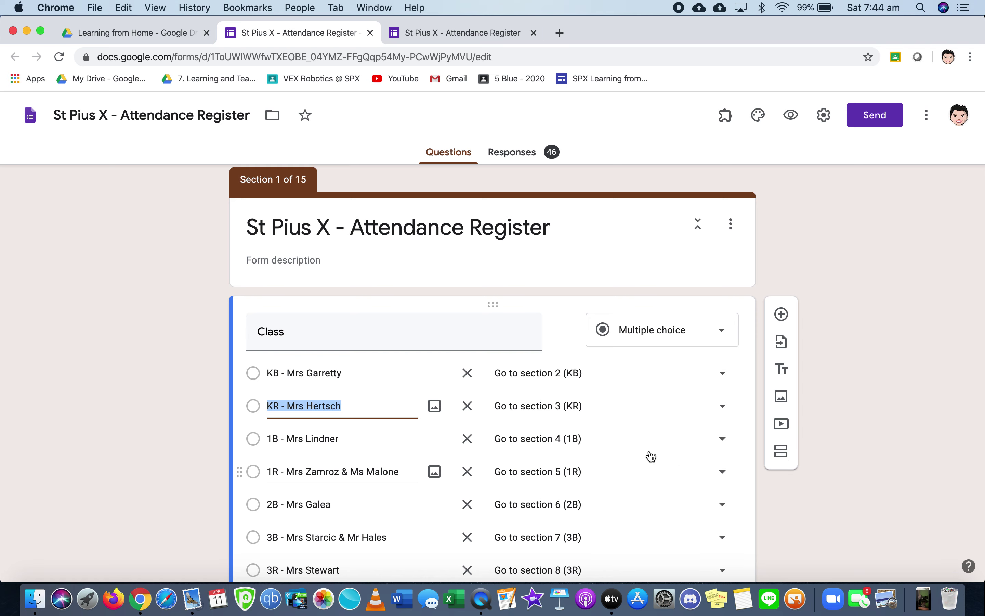
{"action": "scroll", "coordinate": [505, 456], "scroll_direction": "down", "scroll_amount": 15}
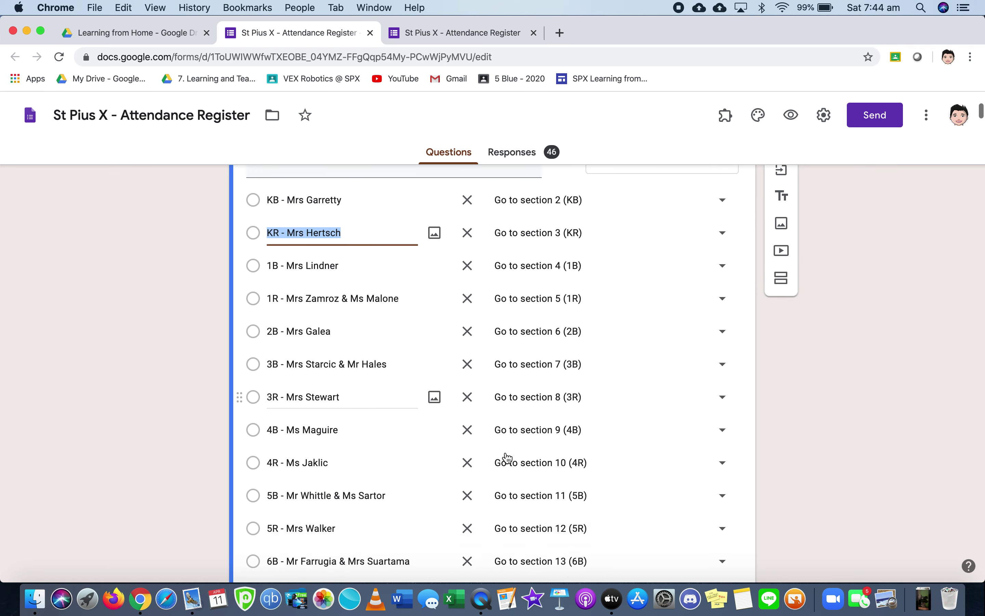
{"action": "scroll", "coordinate": [388, 449], "scroll_direction": "down", "scroll_amount": 3}
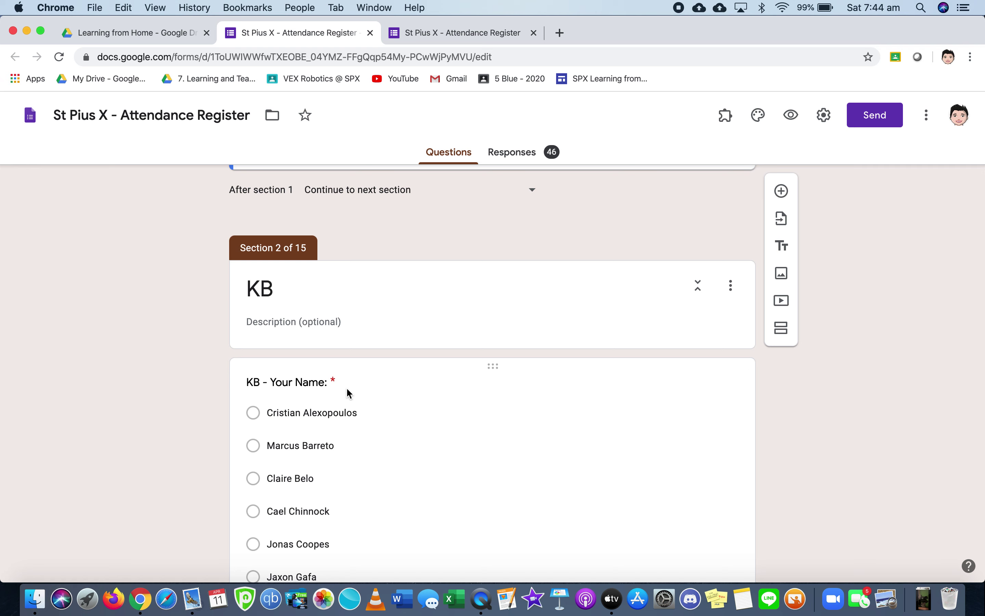
{"action": "left_click", "coordinate": [272, 385]}
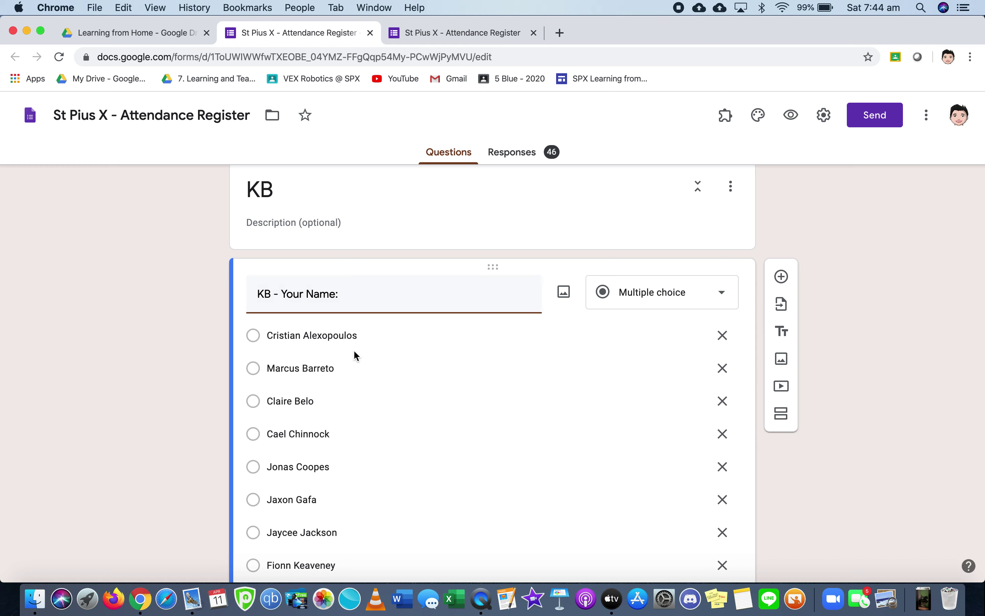
{"action": "scroll", "coordinate": [358, 418], "scroll_direction": "down", "scroll_amount": 15}
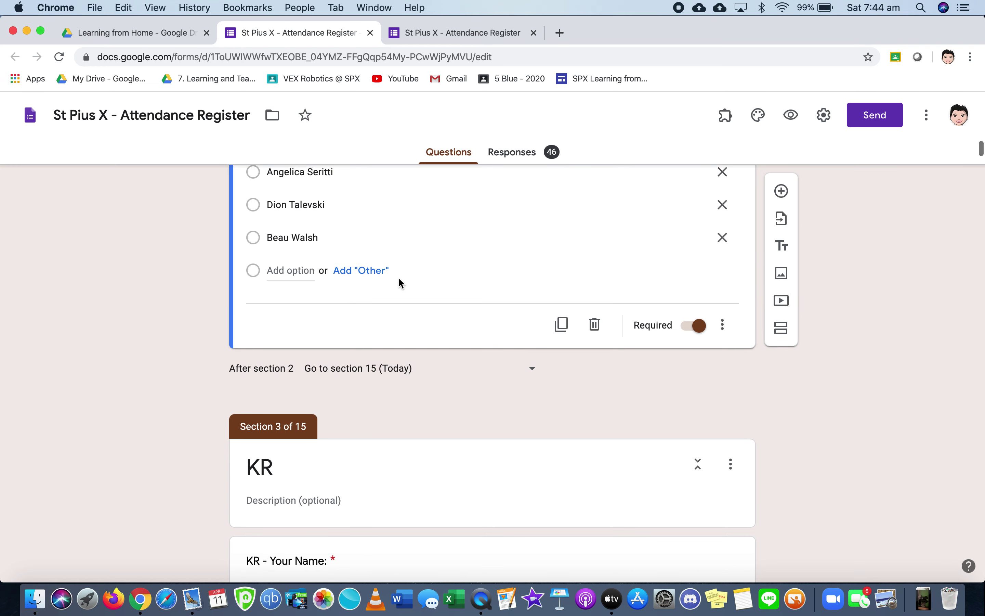
{"action": "scroll", "coordinate": [398, 193], "scroll_direction": "down", "scroll_amount": 12}
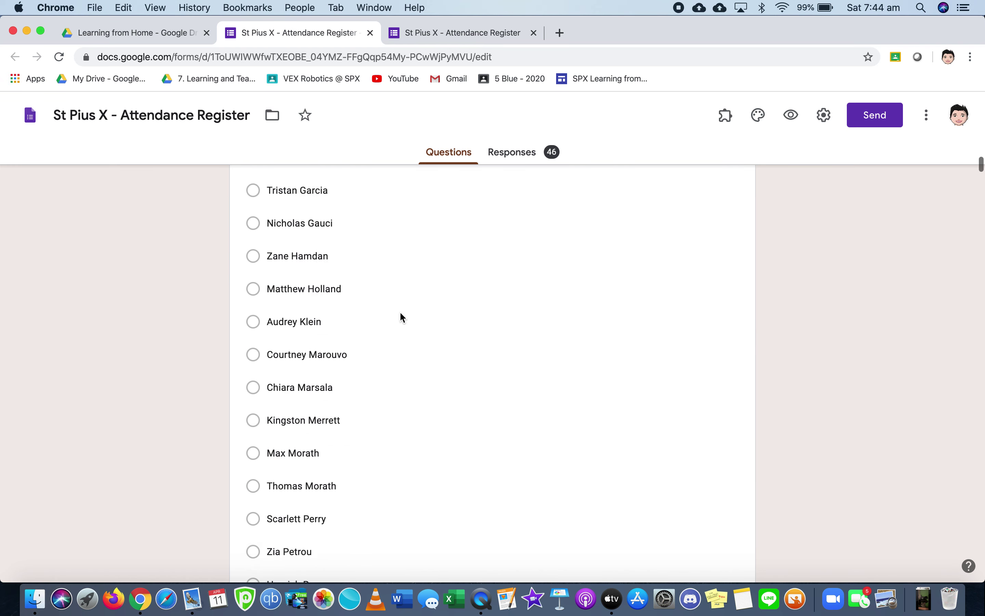
{"action": "scroll", "coordinate": [403, 318], "scroll_direction": "down", "scroll_amount": 10}
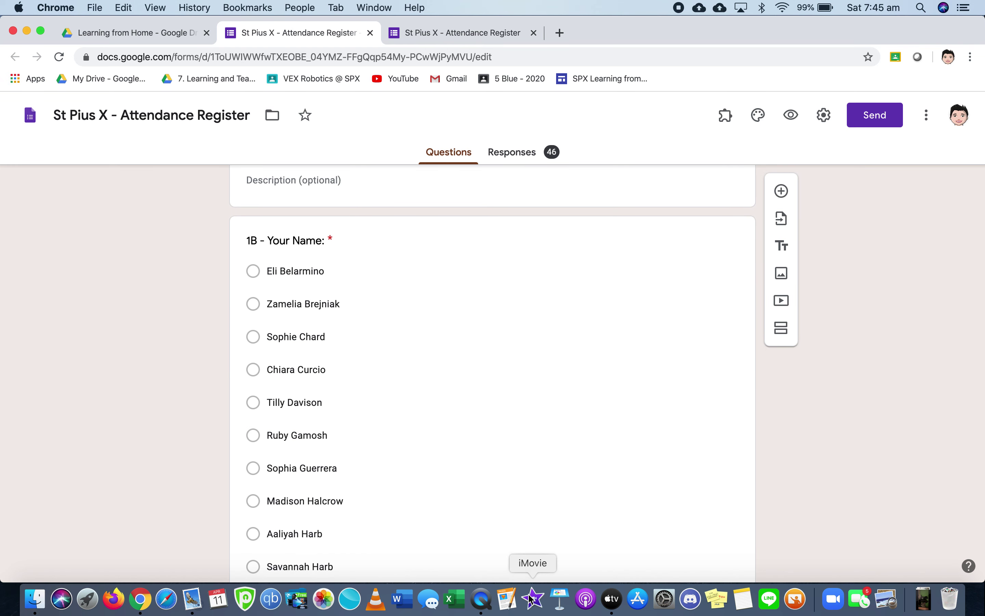
- Open Student Emails.xls from recent files in Excel and select the 1B full names in P2:P19
{"action": "left_click", "coordinate": [455, 599]}
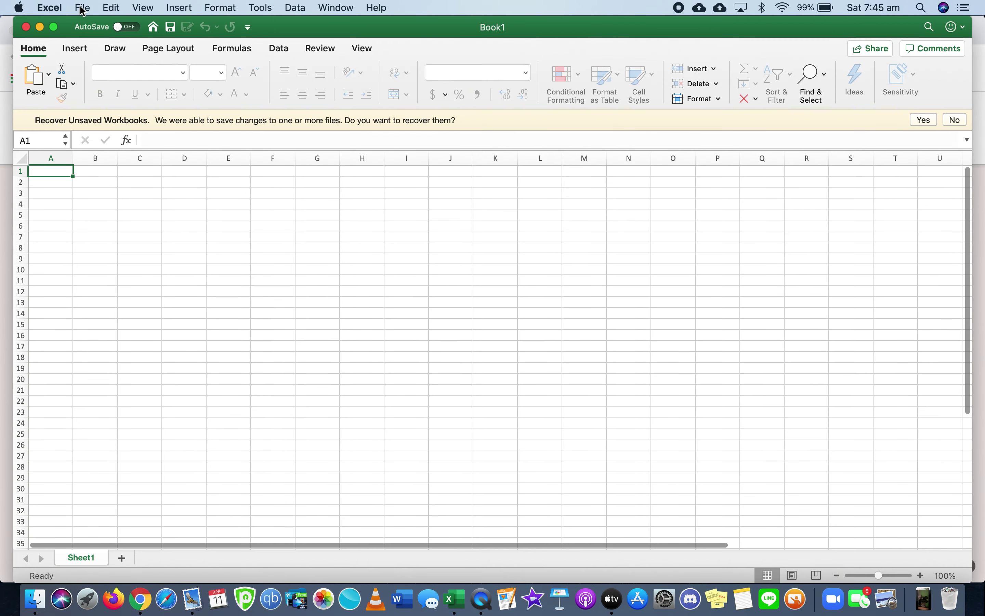
{"action": "left_click", "coordinate": [83, 8]}
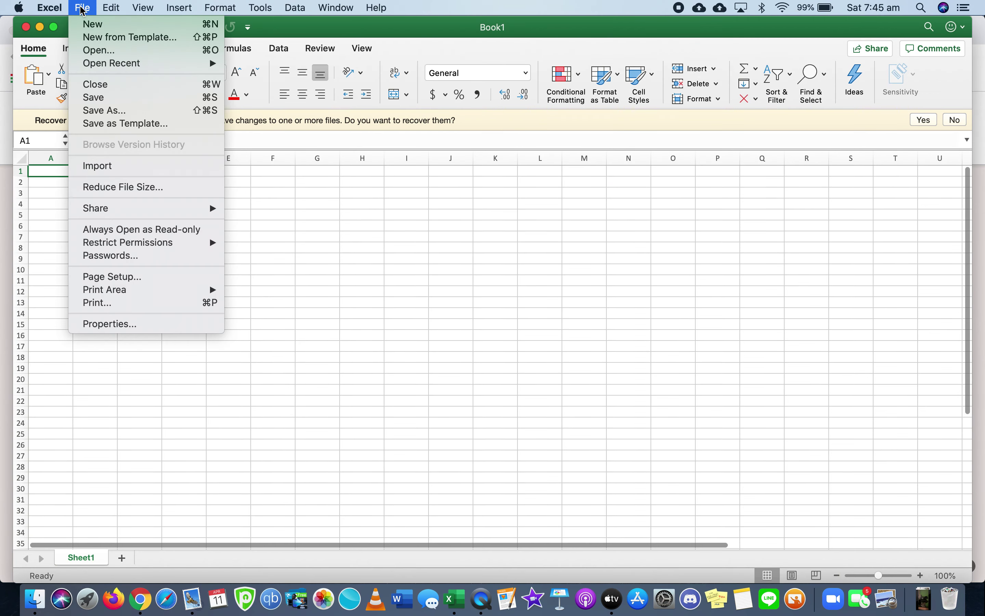
{"action": "mouse_move", "coordinate": [159, 64]}
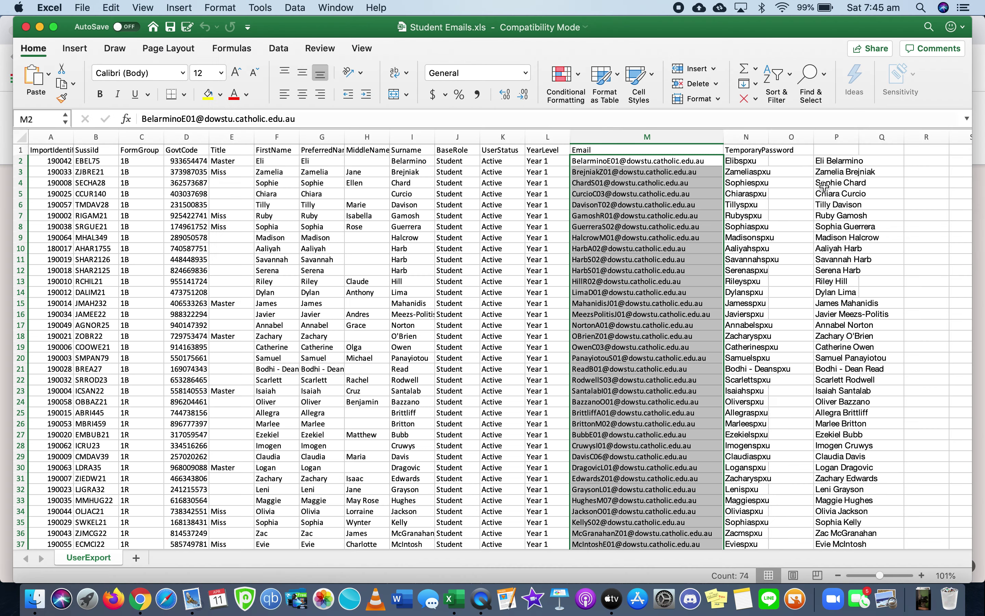
{"action": "left_click", "coordinate": [827, 185]}
{"action": "left_click_drag", "start_coordinate": [827, 188], "coordinate": [837, 343]}
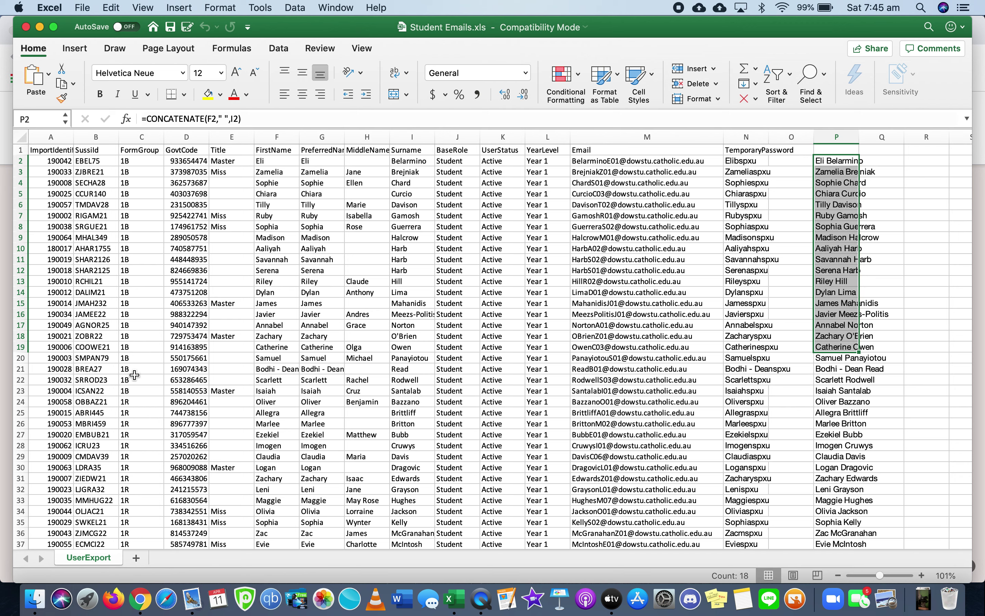
- Scroll through every section of the form, then view the 46-response summary
{"action": "key", "text": "super+Tab"}
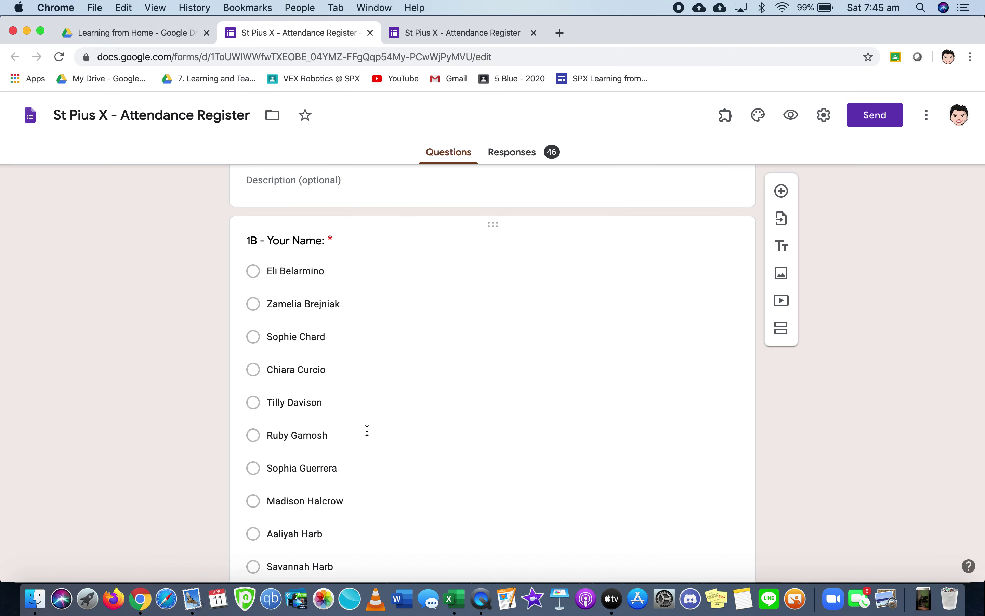
{"action": "scroll", "coordinate": [377, 531], "scroll_direction": "down", "scroll_amount": 15}
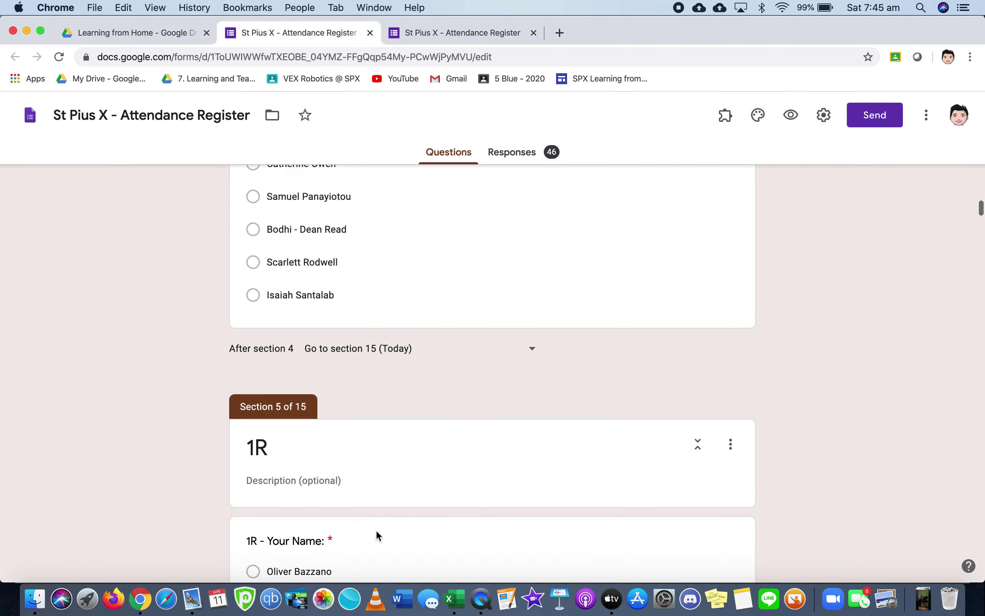
{"action": "scroll", "coordinate": [390, 325], "scroll_direction": "down", "scroll_amount": 20}
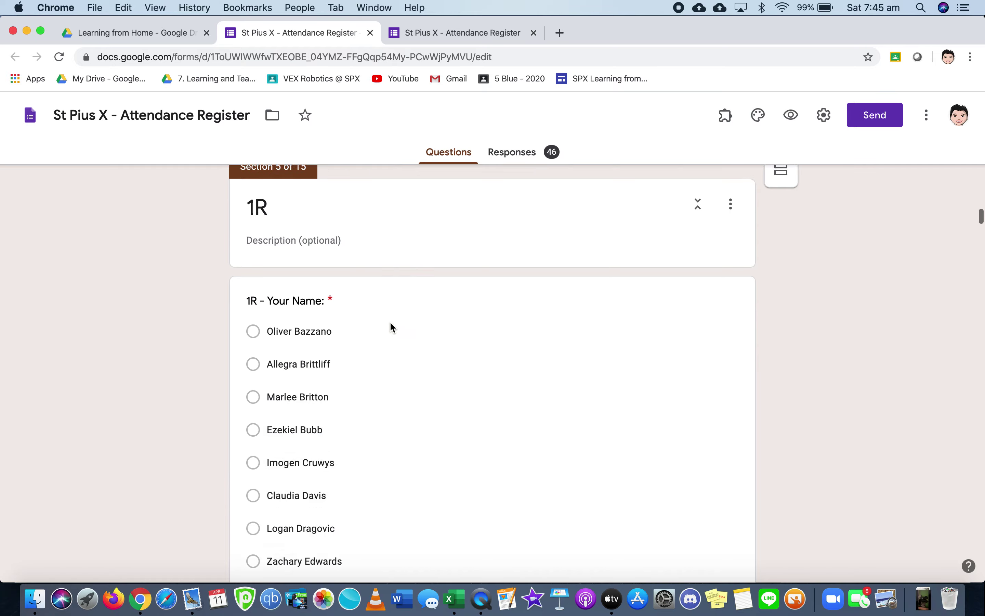
{"action": "scroll", "coordinate": [392, 327], "scroll_direction": "down", "scroll_amount": 20}
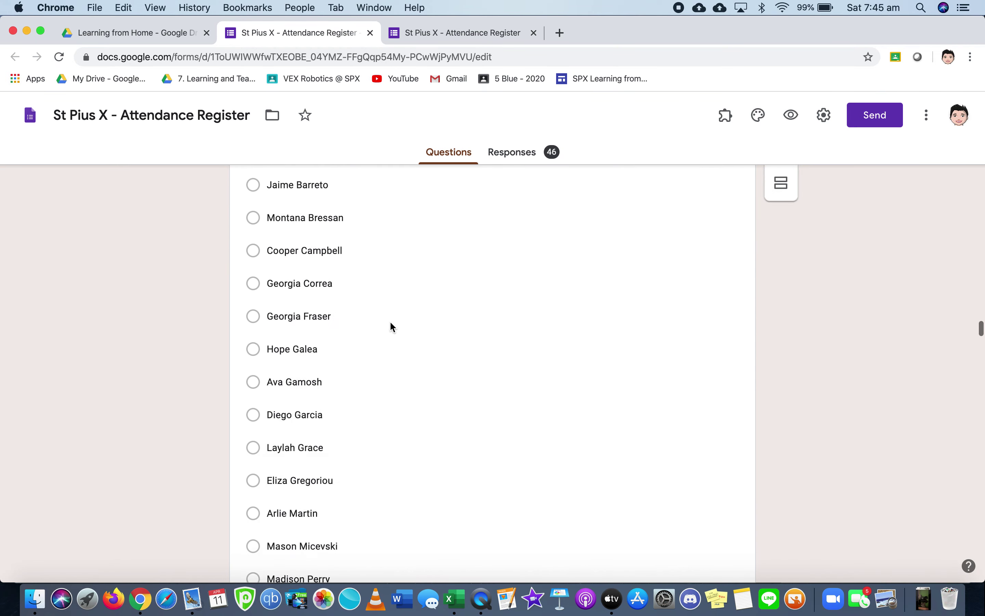
{"action": "scroll", "coordinate": [391, 322], "scroll_direction": "down", "scroll_amount": 20}
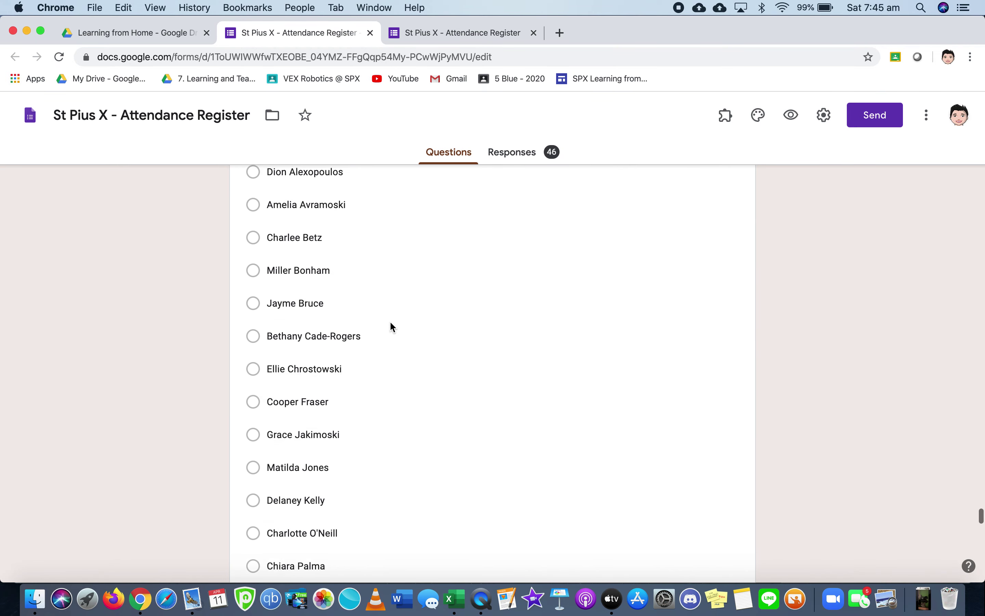
{"action": "scroll", "coordinate": [390, 322], "scroll_direction": "up", "scroll_amount": 8}
{"action": "scroll", "coordinate": [391, 325], "scroll_direction": "down", "scroll_amount": 10}
{"action": "scroll", "coordinate": [390, 326], "scroll_direction": "down", "scroll_amount": 6}
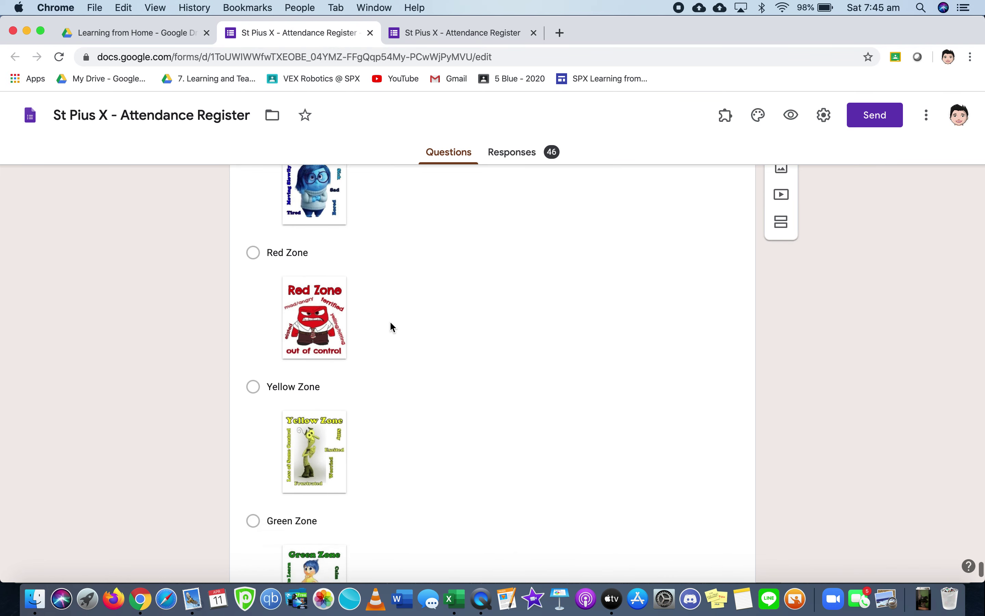
{"action": "left_click", "coordinate": [513, 151]}
{"action": "scroll", "coordinate": [694, 431], "scroll_direction": "down", "scroll_amount": 20}
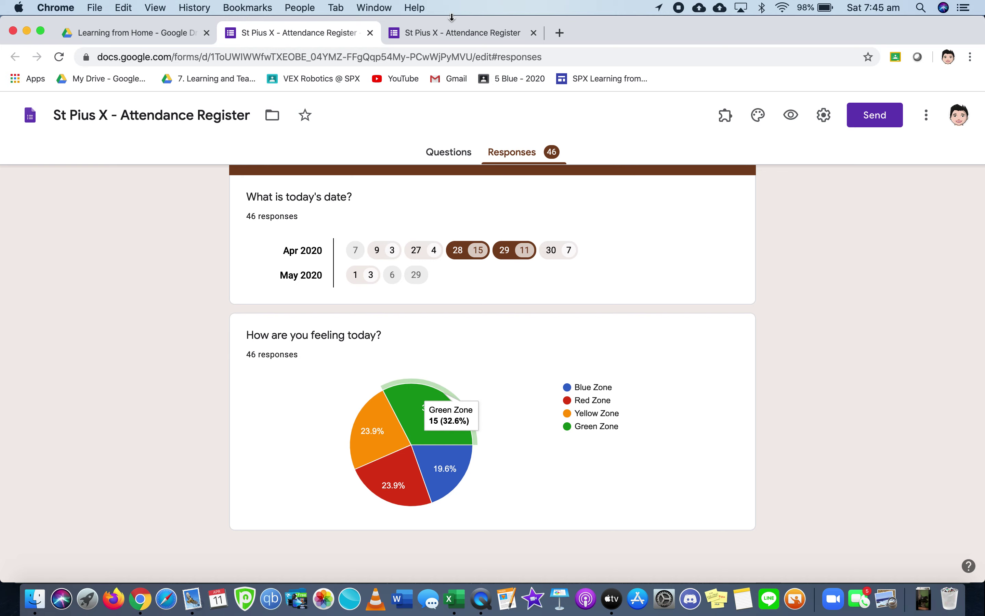
{"action": "left_click", "coordinate": [439, 157]}
{"action": "scroll", "coordinate": [467, 466], "scroll_direction": "down", "scroll_amount": 15}
{"action": "scroll", "coordinate": [465, 463], "scroll_direction": "down", "scroll_amount": 20}
{"action": "scroll", "coordinate": [466, 458], "scroll_direction": "down", "scroll_amount": 15}
{"action": "scroll", "coordinate": [466, 458], "scroll_direction": "up", "scroll_amount": 3}
{"action": "scroll", "coordinate": [270, 207], "scroll_direction": "up", "scroll_amount": 1}
{"action": "scroll", "coordinate": [337, 434], "scroll_direction": "down", "scroll_amount": 5}
{"action": "scroll", "coordinate": [381, 339], "scroll_direction": "up", "scroll_amount": 6}
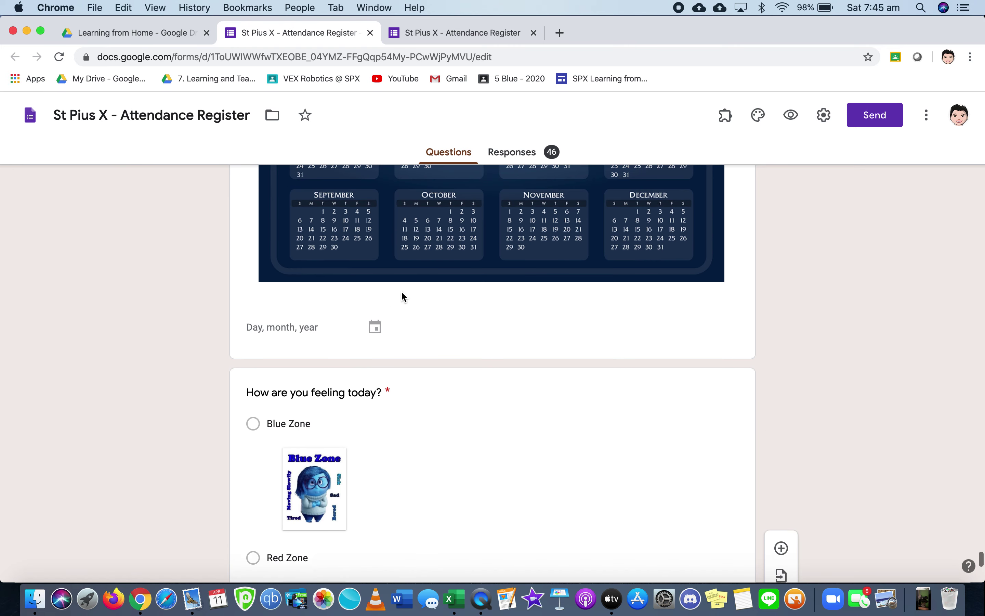
{"action": "left_click", "coordinate": [501, 149]}
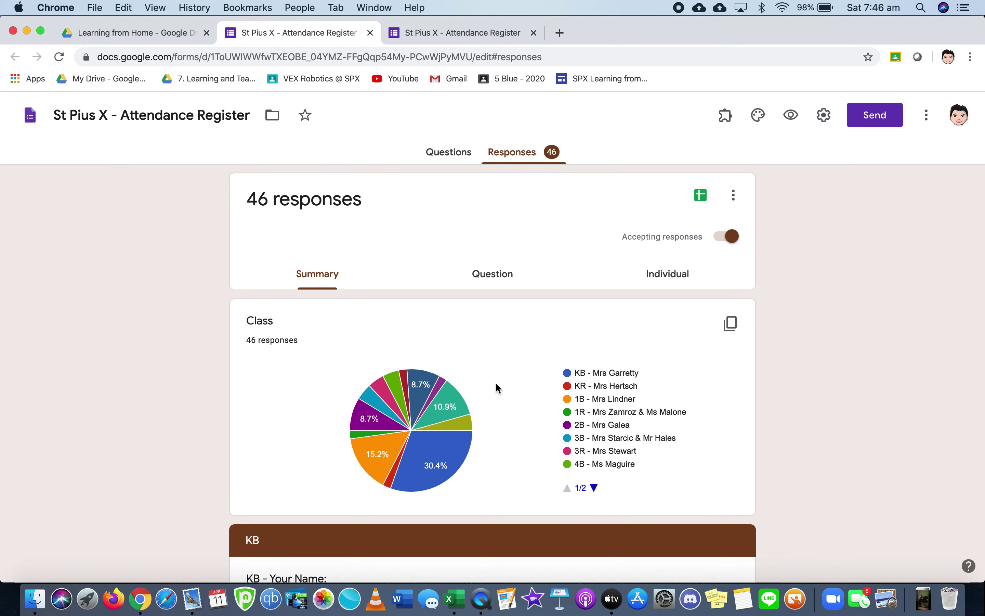
{"action": "scroll", "coordinate": [507, 404], "scroll_direction": "down", "scroll_amount": 8}
{"action": "scroll", "coordinate": [507, 402], "scroll_direction": "down", "scroll_amount": 10}
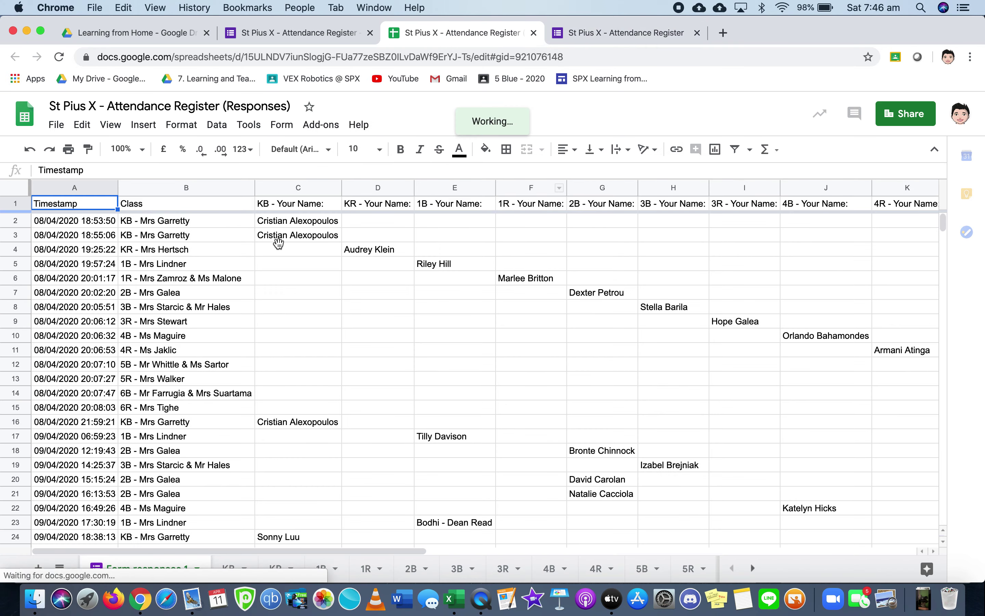
- Scroll through Form responses 1, then switch to the colour-coded KB class sheet
{"action": "scroll", "coordinate": [585, 401], "scroll_direction": "right", "scroll_amount": 10}
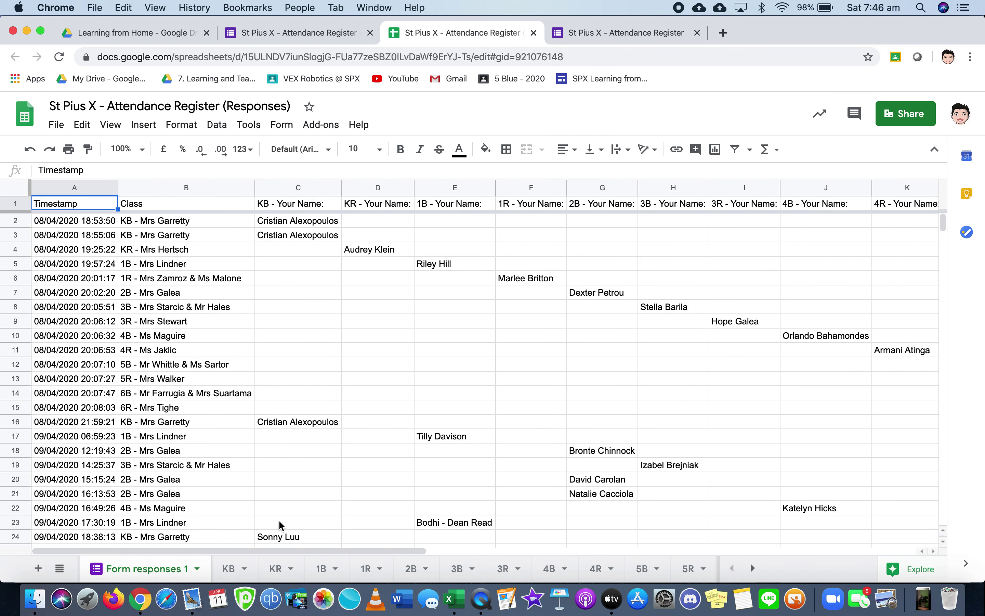
{"action": "scroll", "coordinate": [270, 423], "scroll_direction": "down", "scroll_amount": 8}
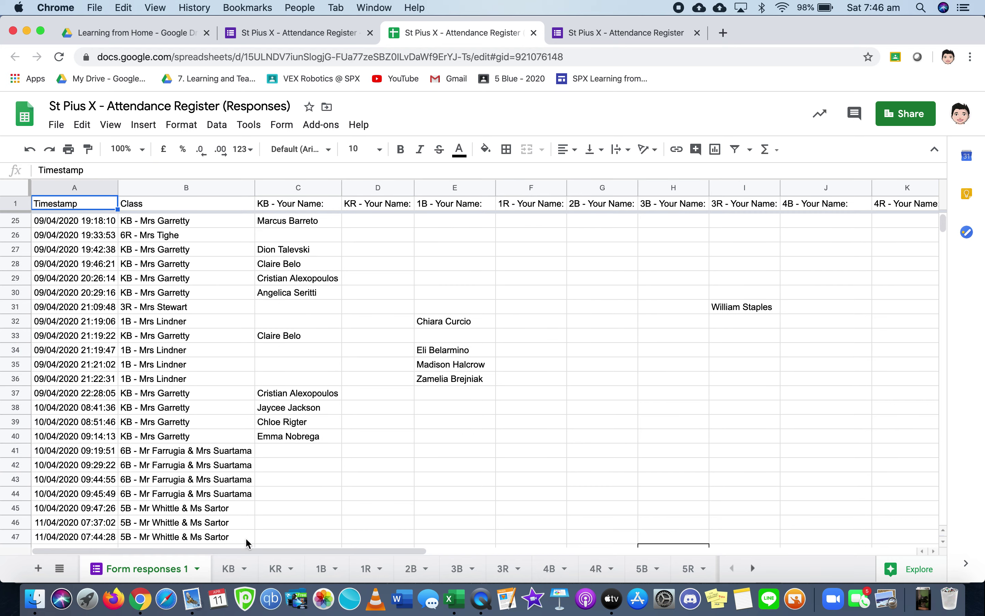
{"action": "left_click", "coordinate": [230, 569]}
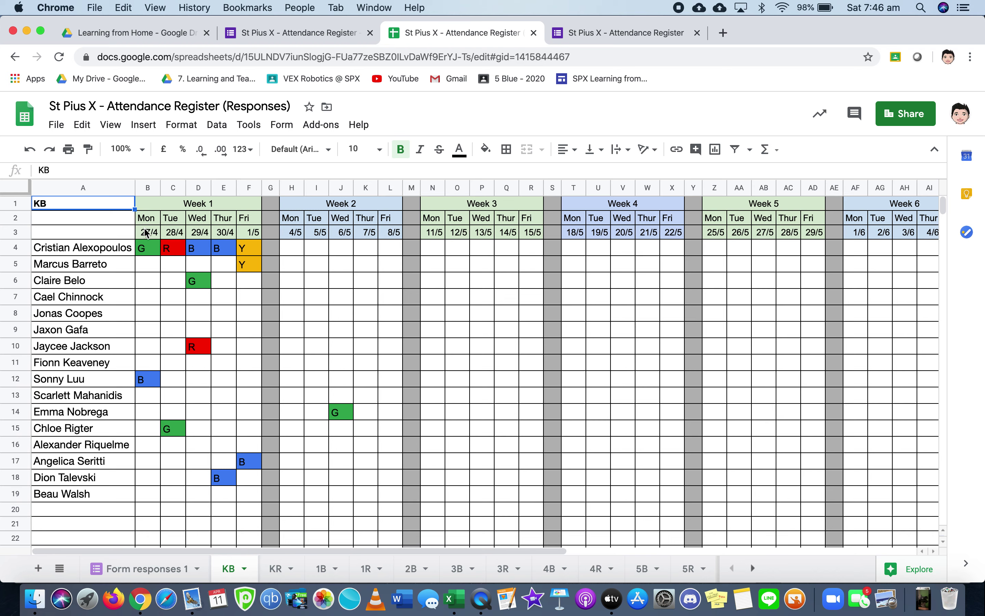
- Select KB cell B4 and enlarge the formula bar to show its full two-line ARRAYFORMULA
{"action": "left_click", "coordinate": [142, 244]}
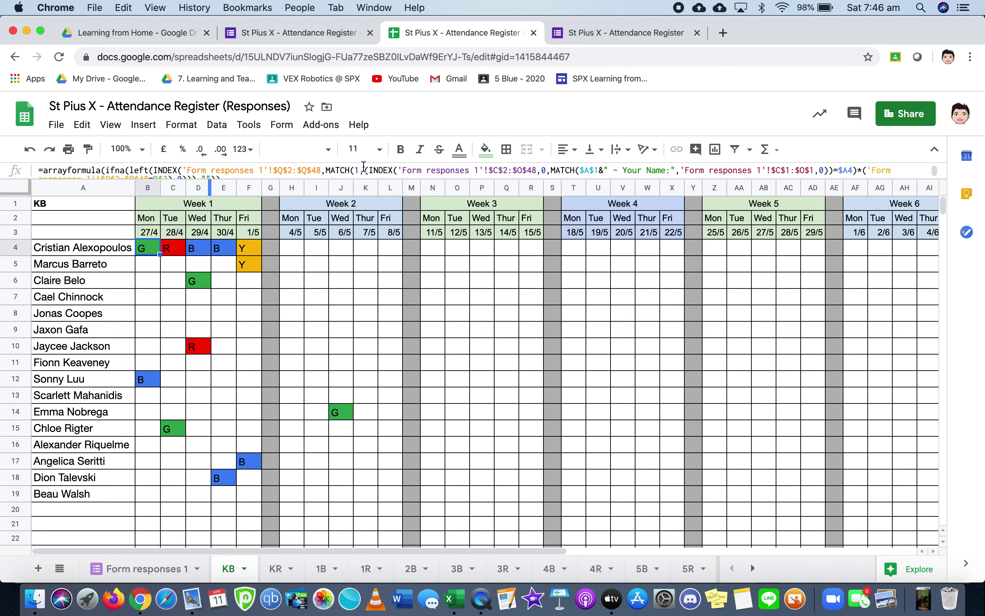
{"action": "left_click_drag", "start_coordinate": [350, 180], "coordinate": [351, 198]}
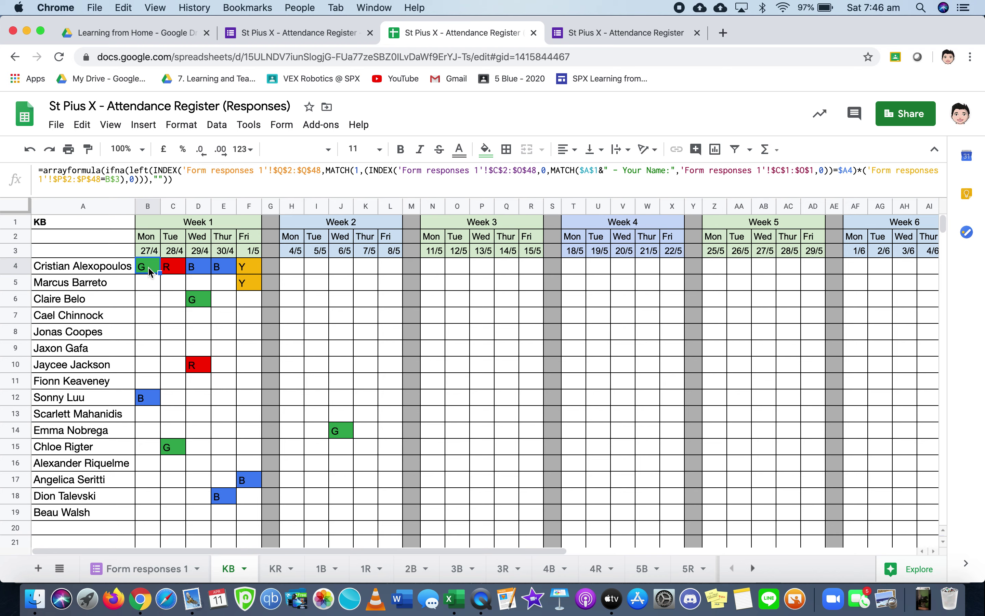
{"action": "left_click", "coordinate": [176, 314]}
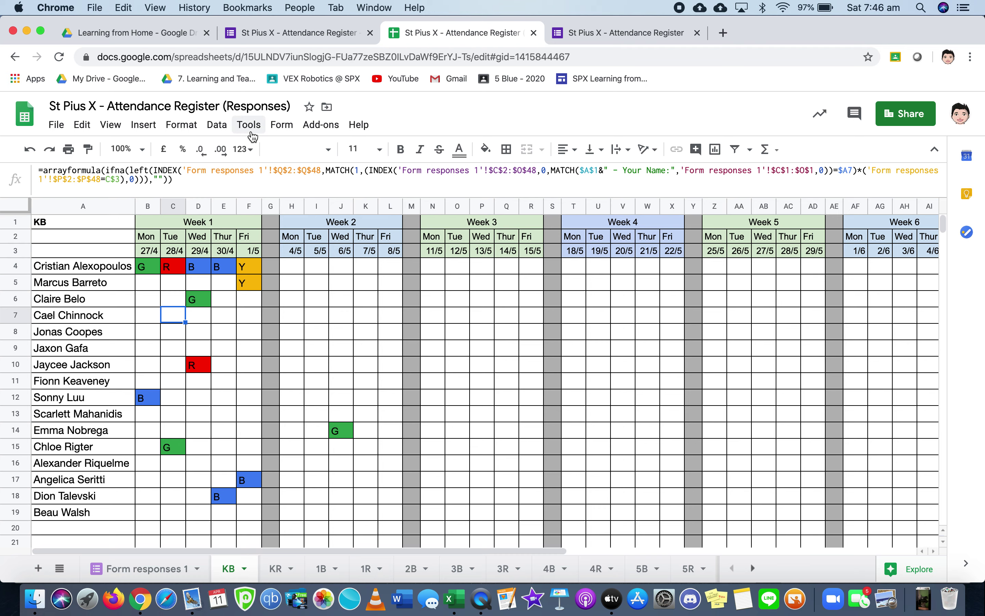
{"action": "left_click", "coordinate": [184, 131]}
{"action": "left_click", "coordinate": [216, 446]}
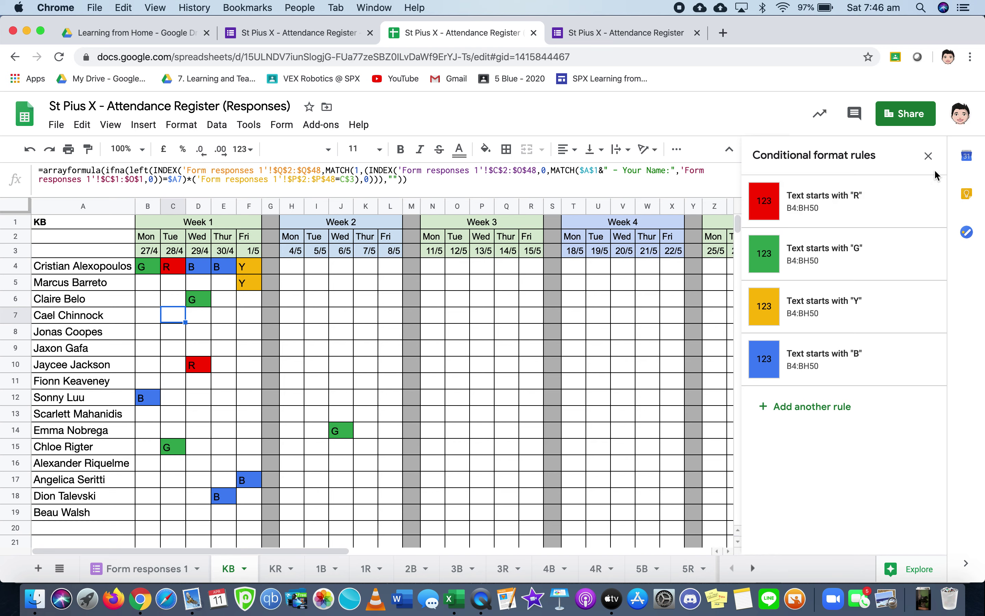
{"action": "left_click", "coordinate": [928, 156]}
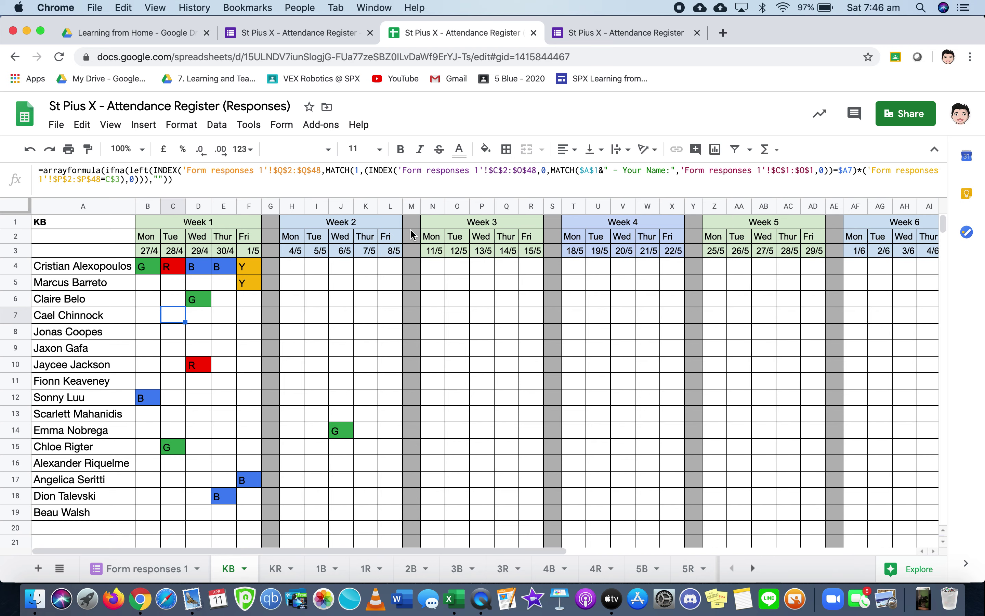
{"action": "left_click", "coordinate": [152, 268]}
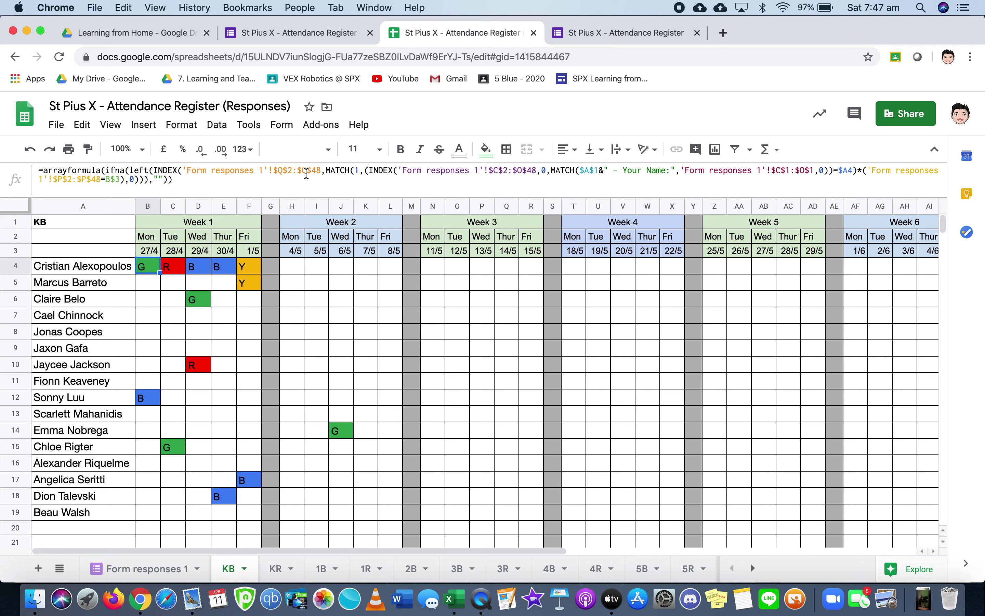
{"action": "left_click", "coordinate": [318, 170]}
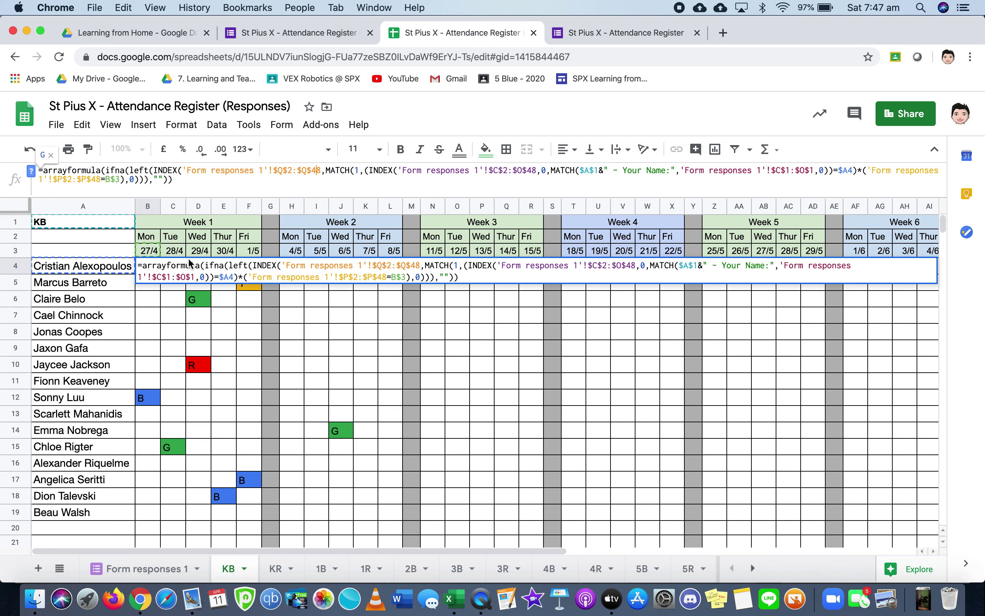
{"action": "left_click", "coordinate": [137, 569]}
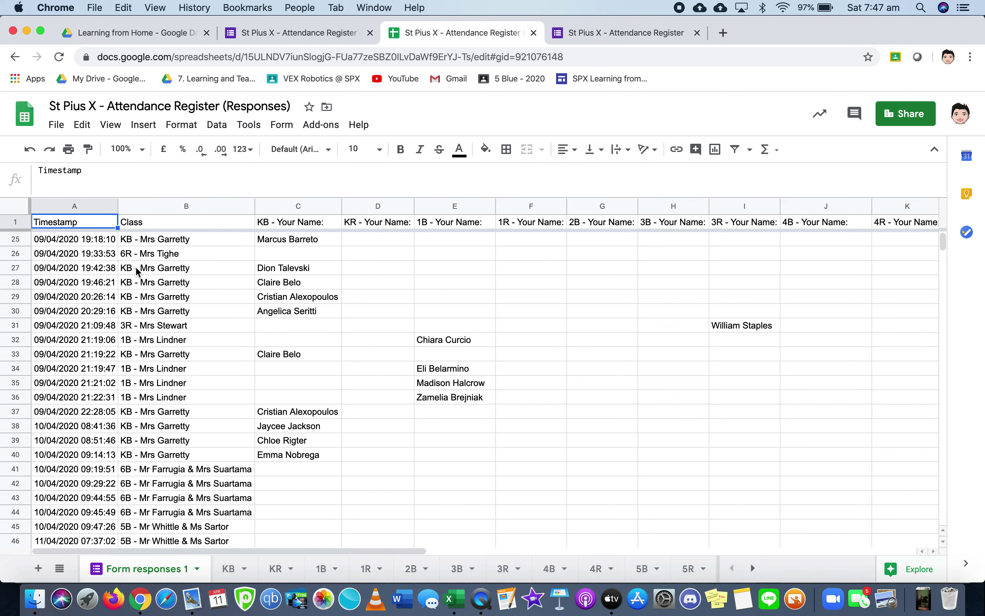
{"action": "left_click", "coordinate": [231, 572]}
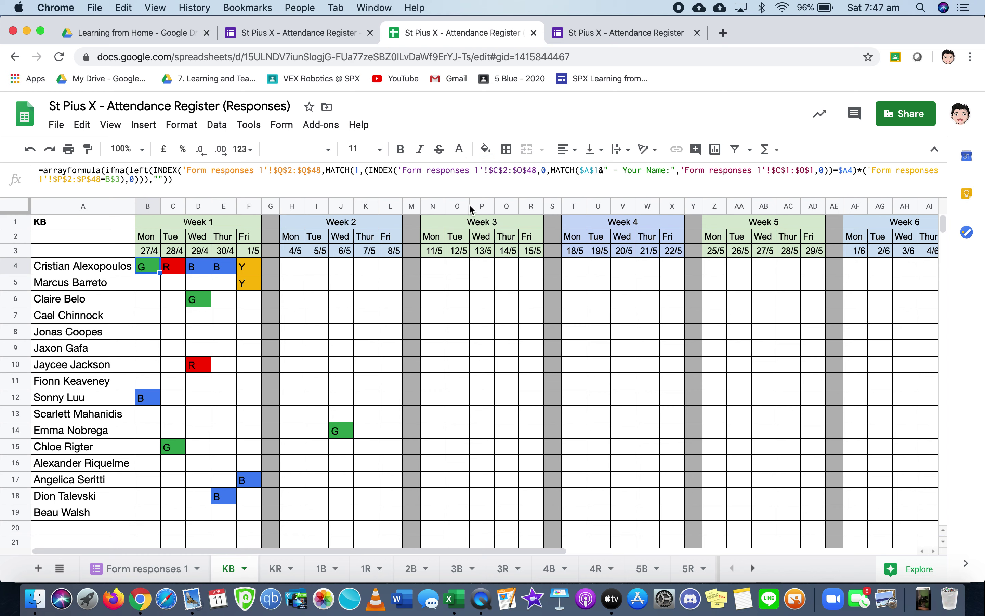
- Change the end of B4's name lookup range to column O, making it $C$2:$O$48
{"action": "left_click", "coordinate": [521, 170]}
{"action": "key", "text": "BackSpace"}
{"action": "type", "text": "O"}
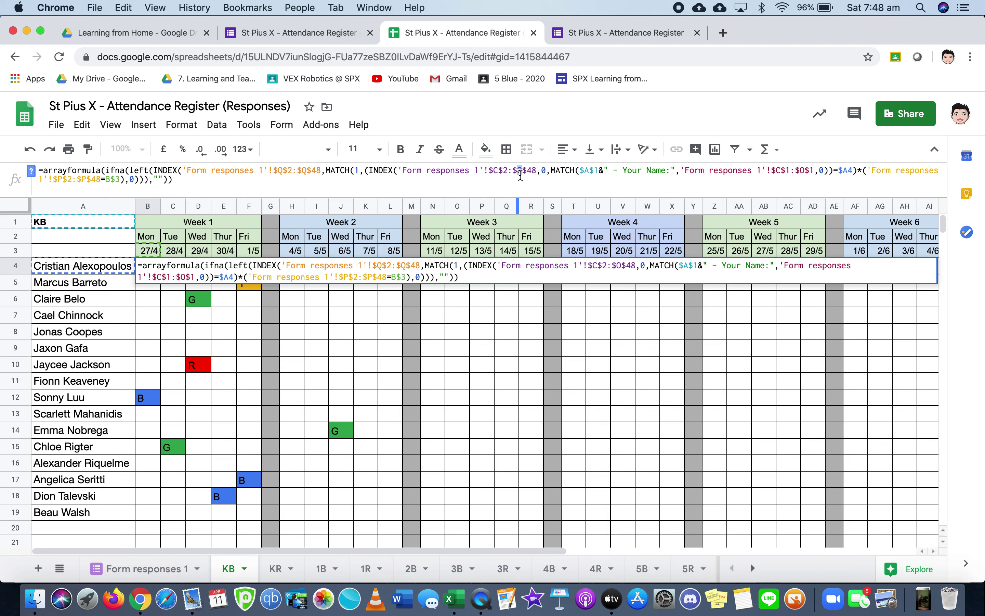
- Review the date and feeling columns in Form responses 1, then return to the KB sheet
{"action": "left_click", "coordinate": [140, 569]}
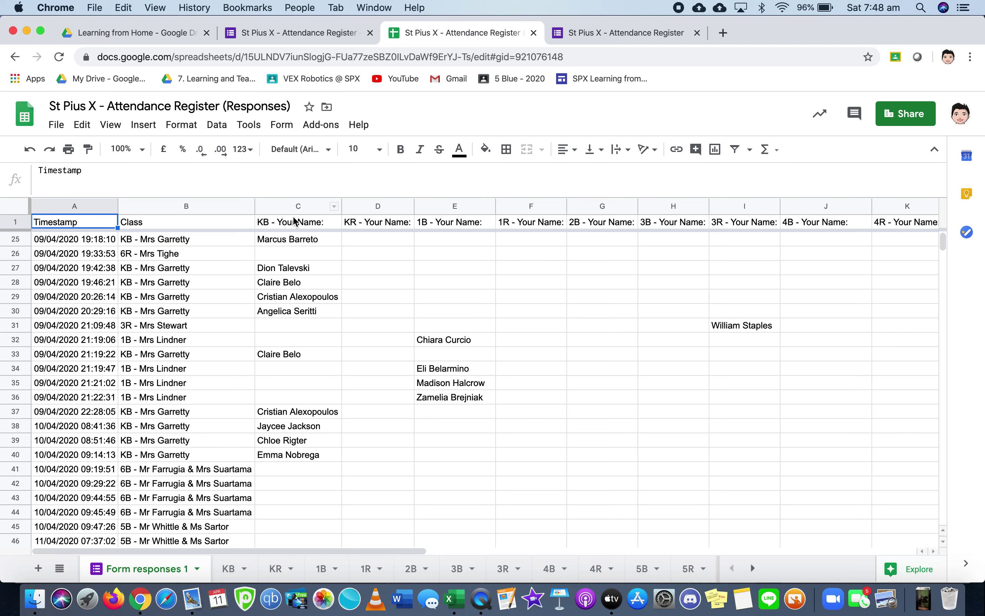
{"action": "scroll", "coordinate": [518, 332], "scroll_direction": "right", "scroll_amount": 10}
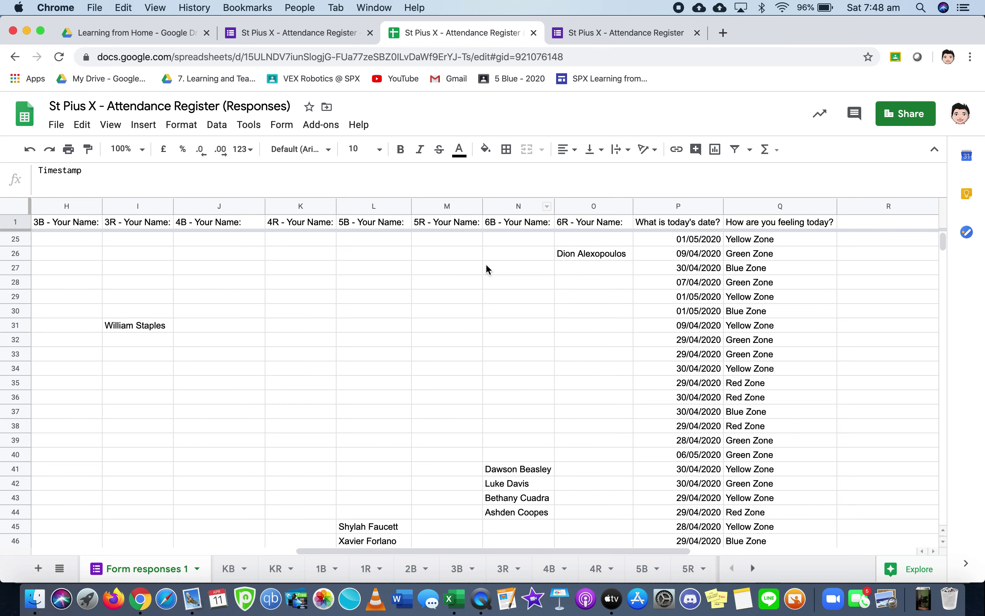
{"action": "scroll", "coordinate": [486, 263], "scroll_direction": "left", "scroll_amount": 3}
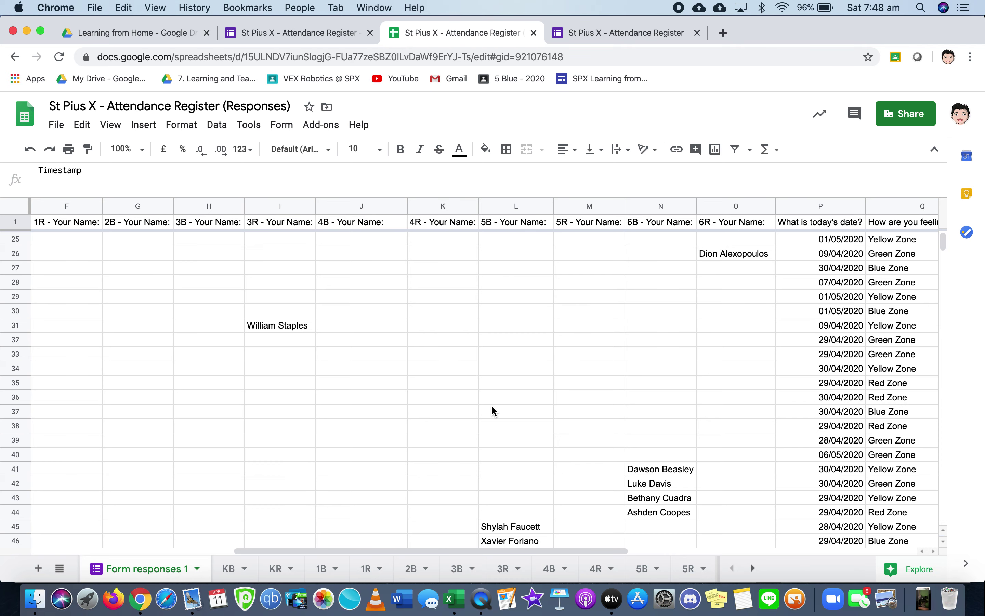
{"action": "left_click", "coordinate": [231, 568]}
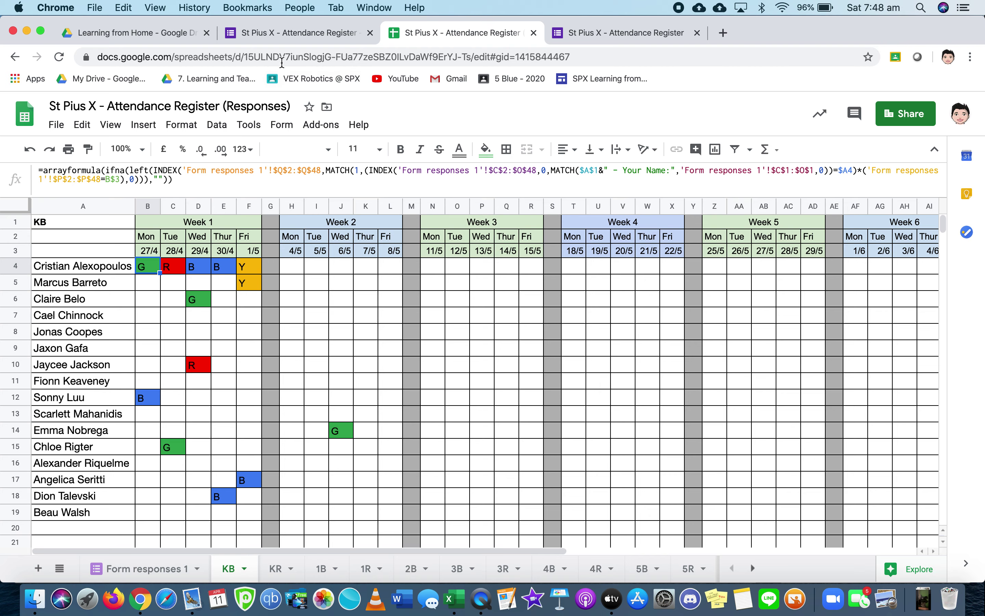
- Open the Attendance Register EXAMPLE spreadsheet from the Learning from Home folder
{"action": "left_click", "coordinate": [163, 32]}
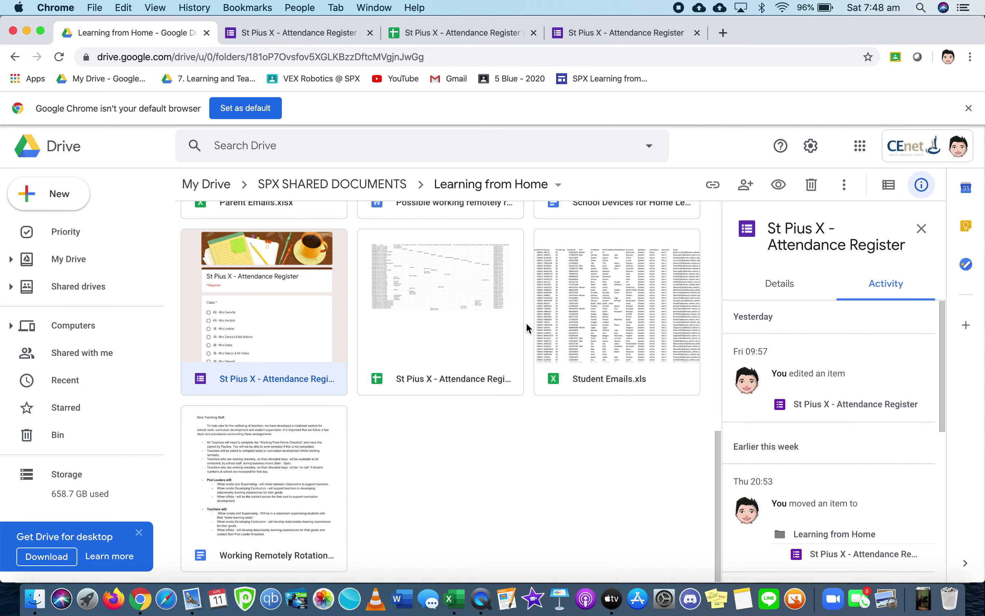
{"action": "scroll", "coordinate": [525, 321], "scroll_direction": "up", "scroll_amount": 5}
{"action": "double_click", "coordinate": [514, 323]}
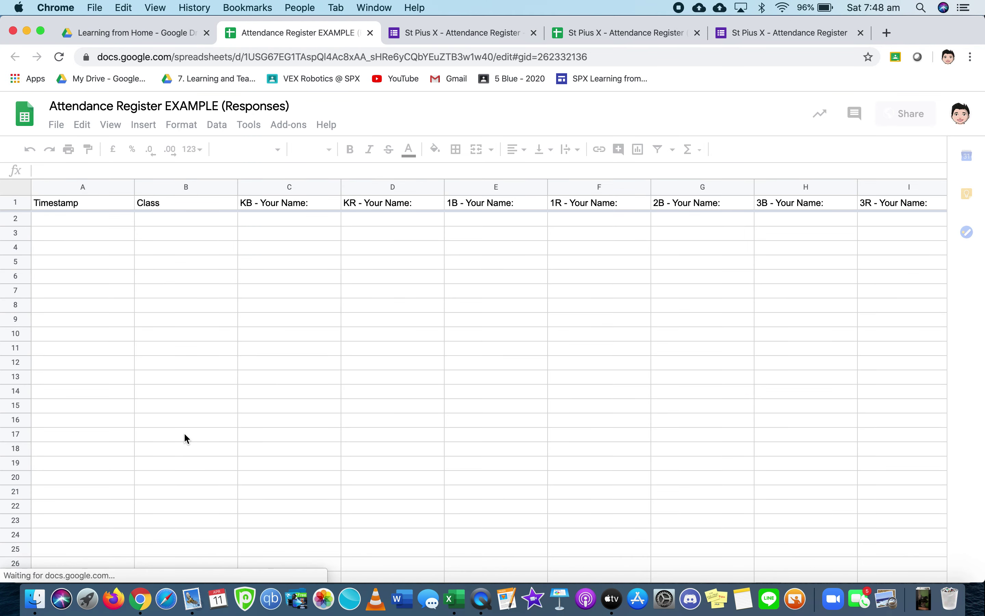
- Inspect the blank KB sheet's B4 formula, then check the empty Form responses 1 sheet
{"action": "left_click", "coordinate": [227, 568]}
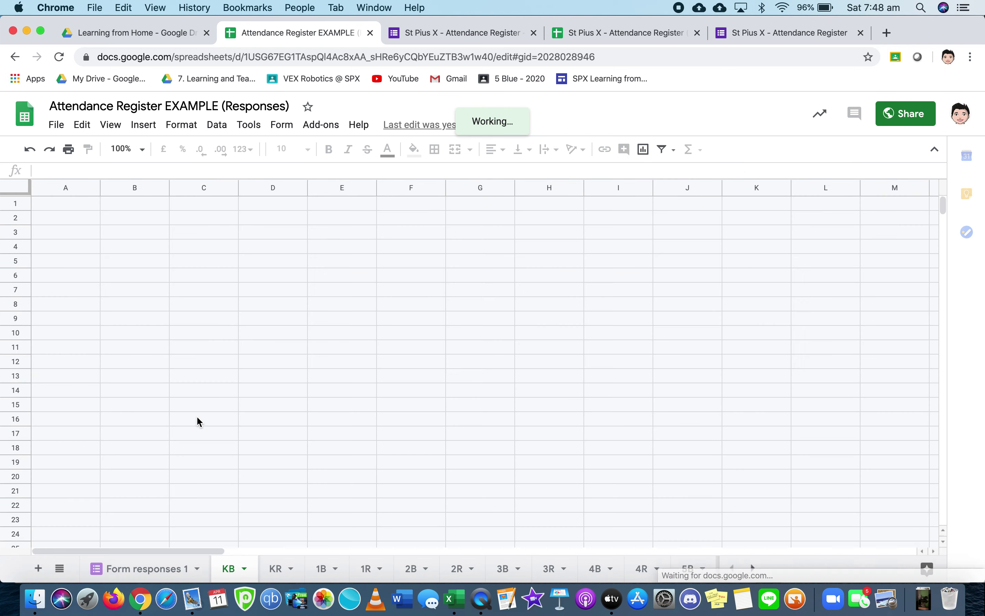
{"action": "left_click", "coordinate": [135, 244]}
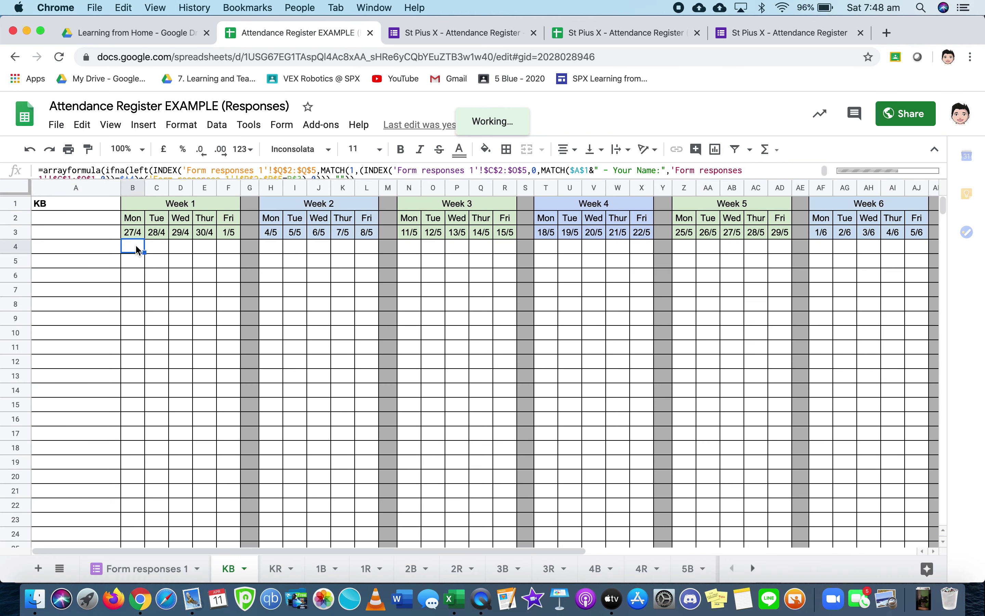
{"action": "left_click_drag", "start_coordinate": [317, 212], "coordinate": [319, 215]}
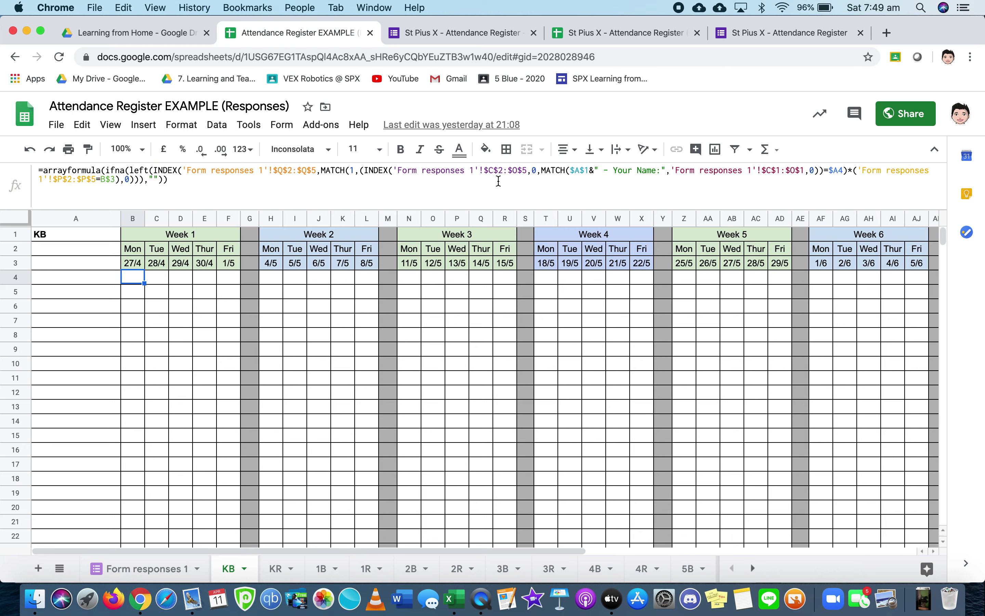
{"action": "left_click", "coordinate": [137, 569]}
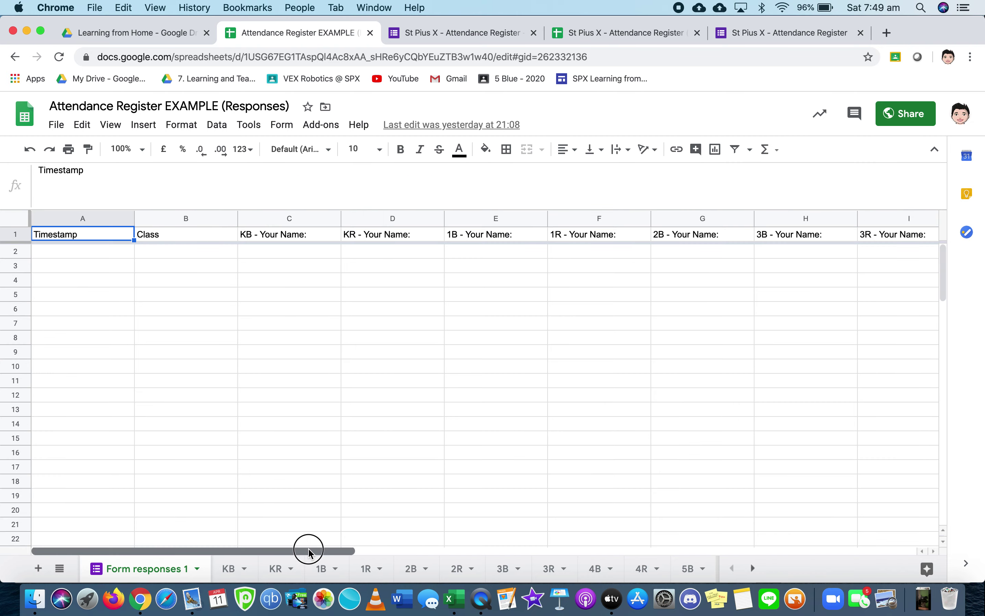
- Look over the KB register and Form responses 1 sheets, ending on the KB tab
{"action": "left_click_drag", "start_coordinate": [308, 550], "coordinate": [228, 493]}
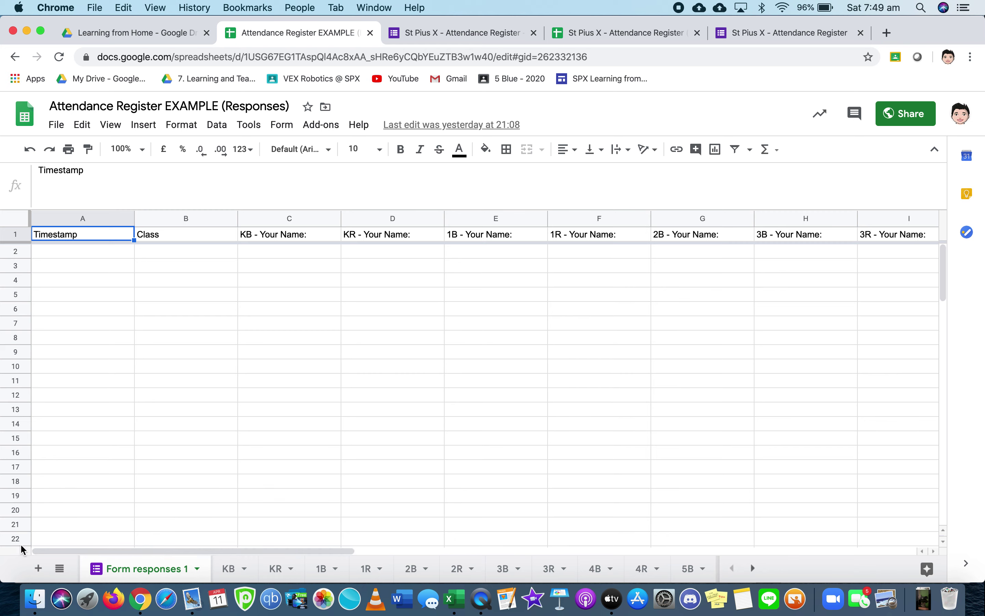
{"action": "left_click", "coordinate": [229, 568]}
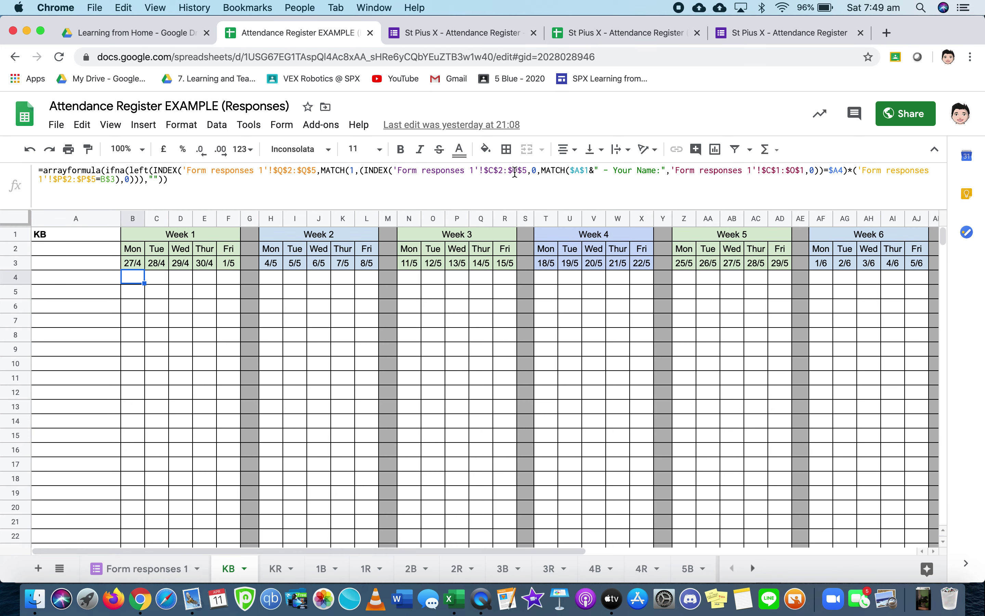
{"action": "left_click", "coordinate": [156, 569]}
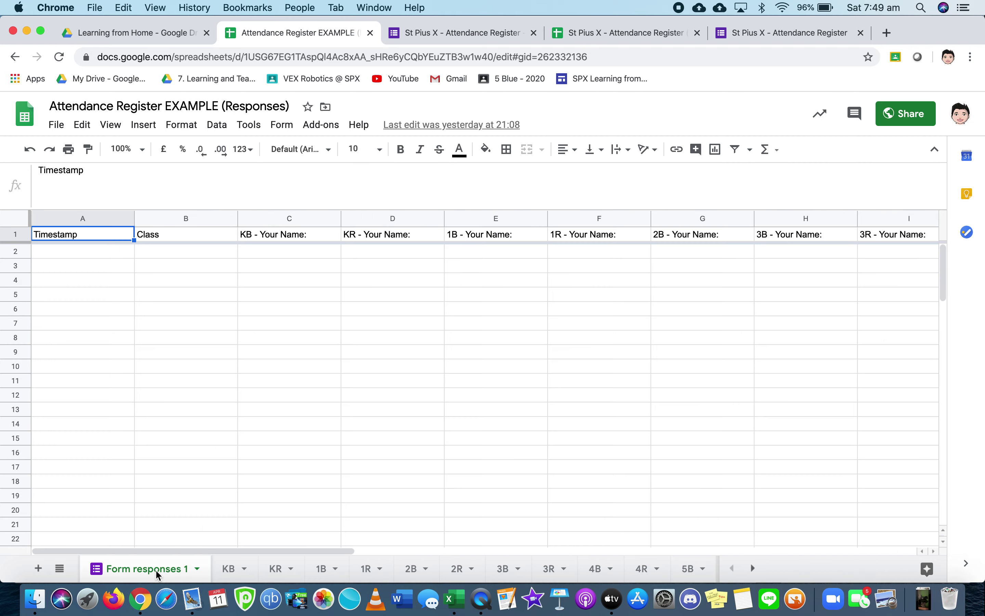
{"action": "scroll", "coordinate": [688, 326], "scroll_direction": "right", "scroll_amount": 10}
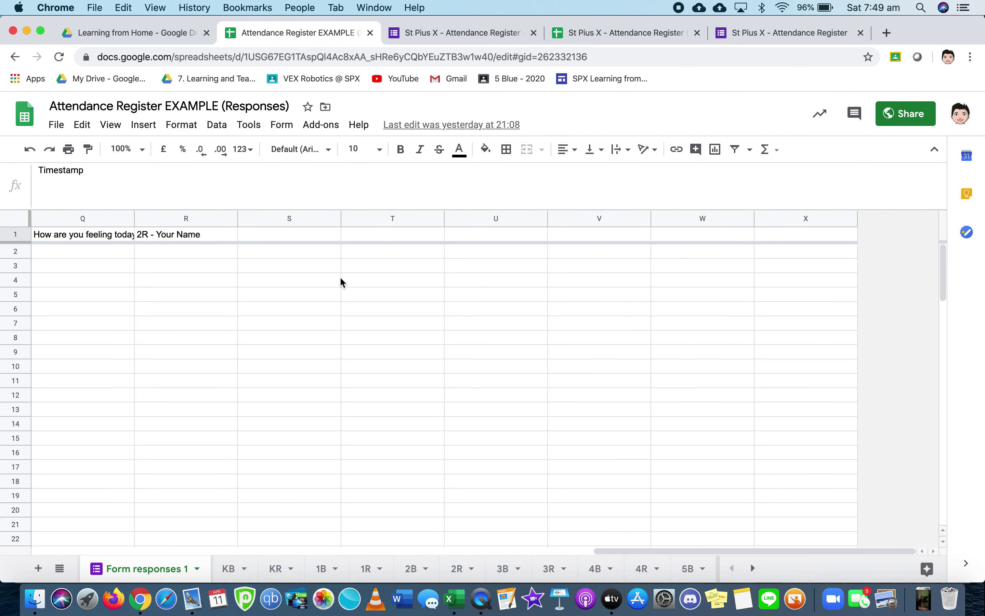
{"action": "scroll", "coordinate": [341, 282], "scroll_direction": "left", "scroll_amount": 5}
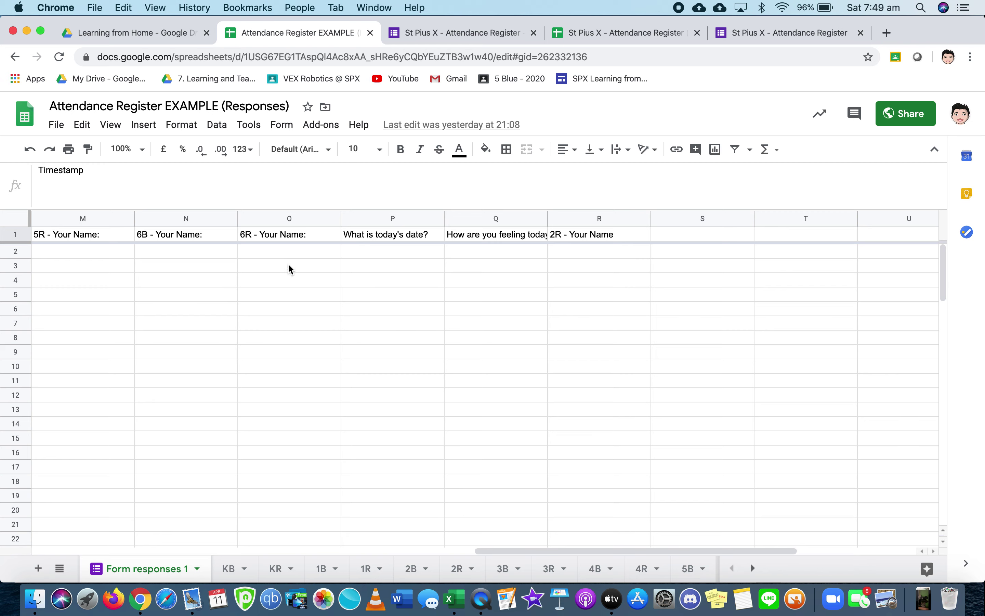
{"action": "left_click", "coordinate": [227, 568]}
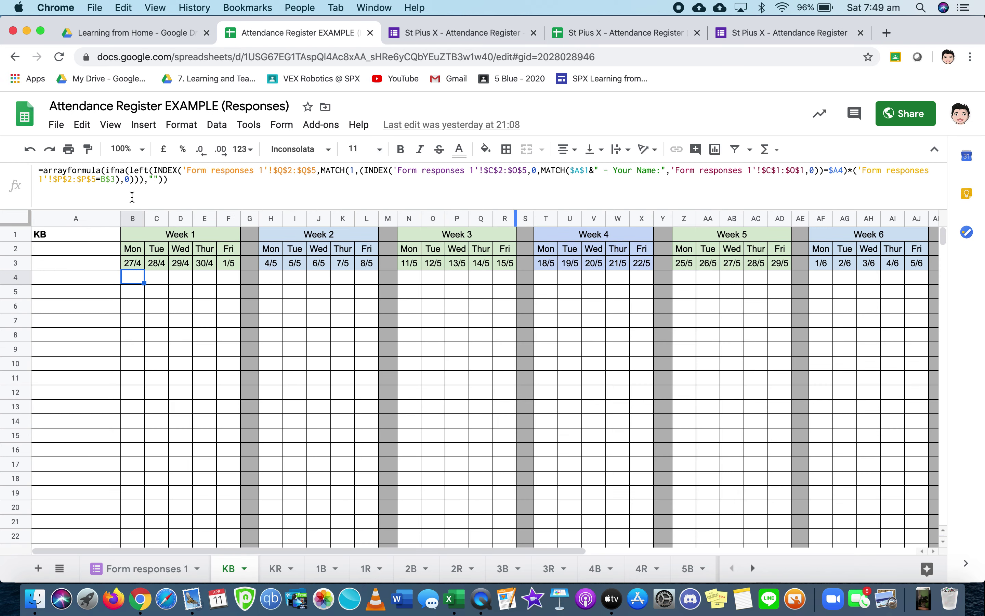
- Inspect the KB attendance formula in B4 and cell D10, then return to the Learning from Home folder
{"action": "left_click", "coordinate": [167, 186]}
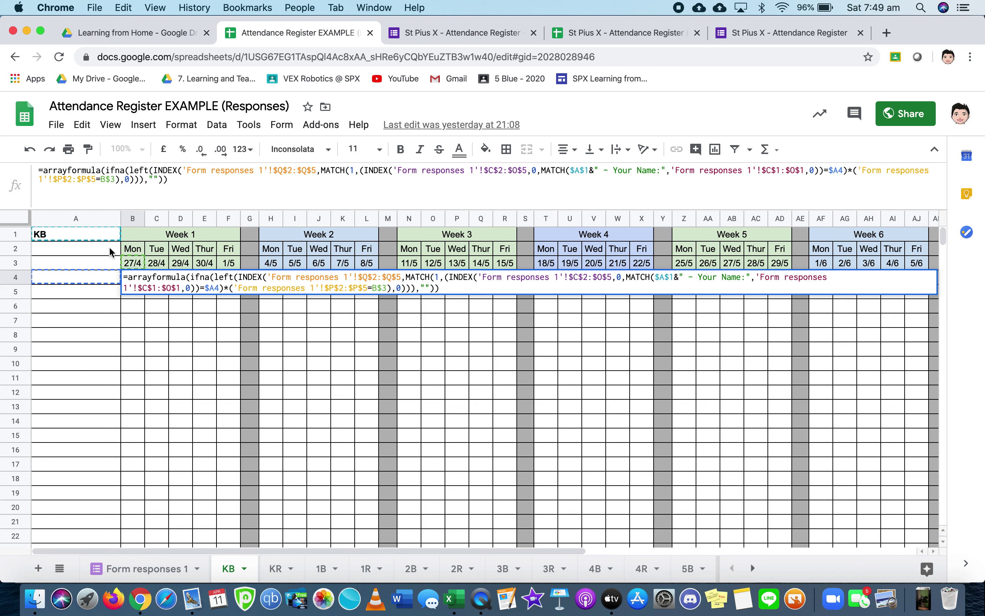
{"action": "left_click", "coordinate": [189, 363]}
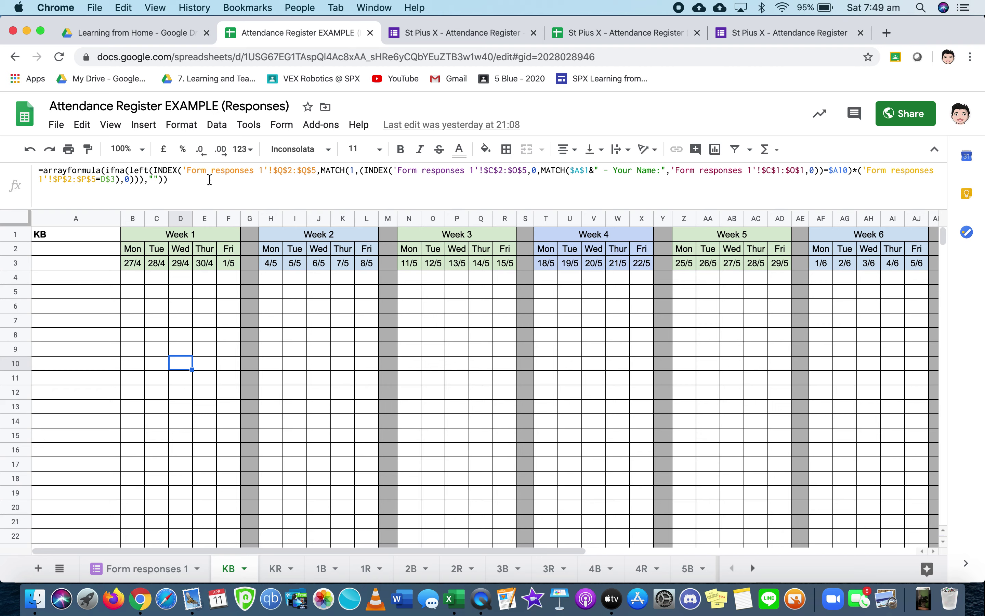
{"action": "left_click", "coordinate": [154, 33]}
{"action": "scroll", "coordinate": [353, 419], "scroll_direction": "down", "scroll_amount": 1}
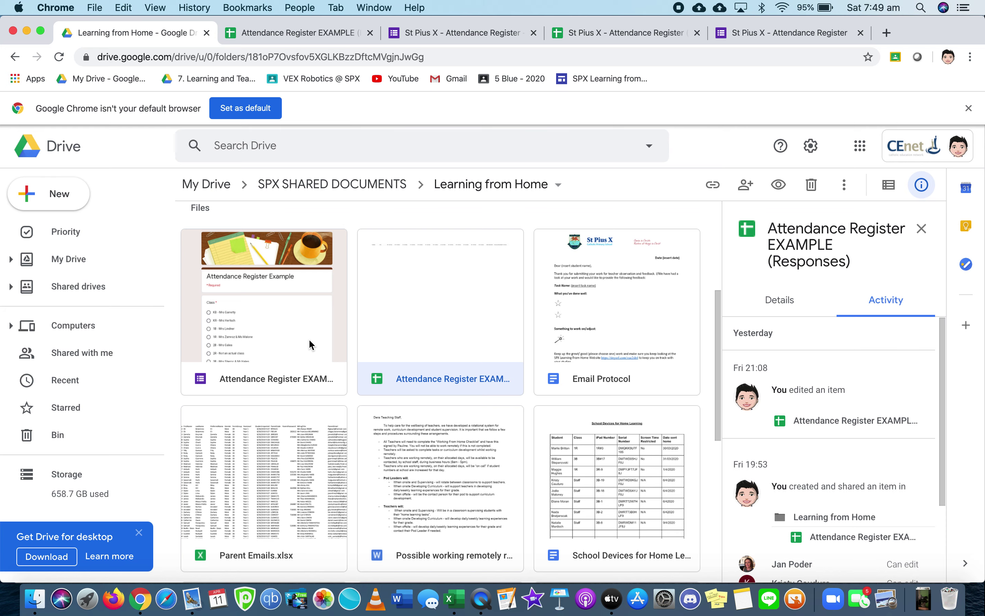
- Copy the students' full names from P2 down column P of Student Emails.xls in Excel
{"action": "scroll", "coordinate": [397, 433], "scroll_direction": "down", "scroll_amount": 10}
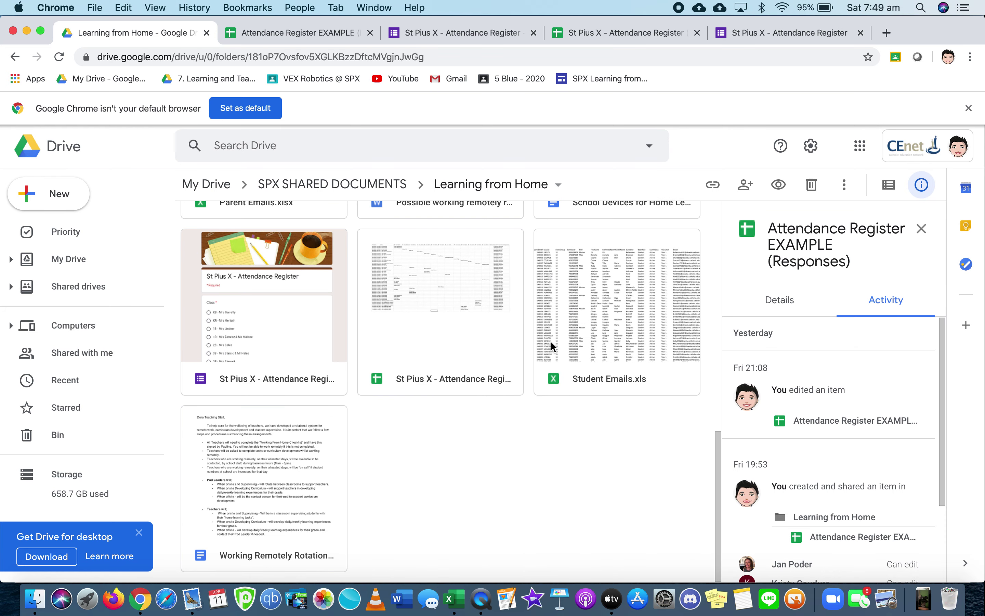
{"action": "double_click", "coordinate": [595, 325]}
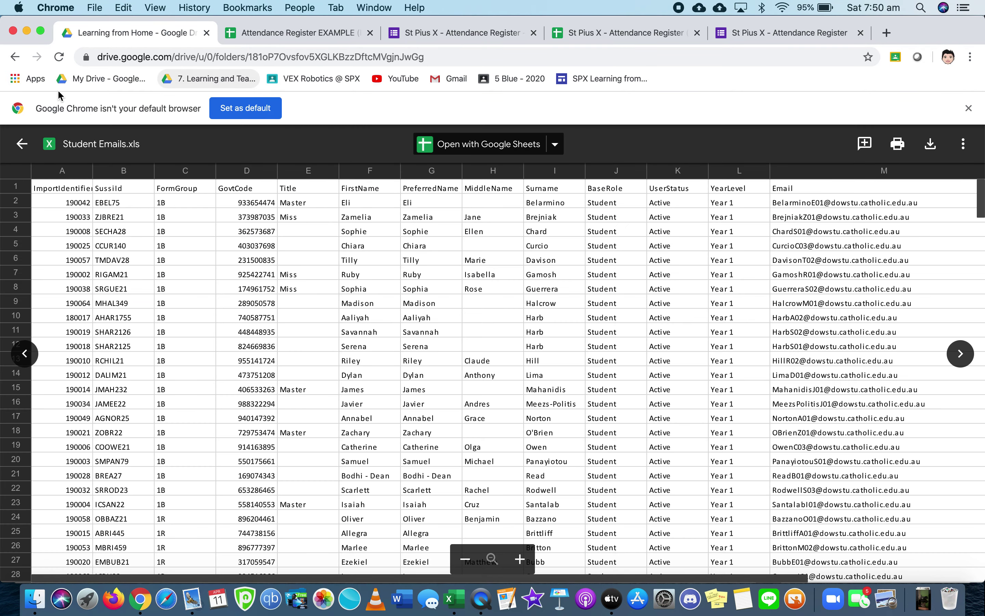
{"action": "left_click", "coordinate": [22, 144]}
{"action": "left_click", "coordinate": [455, 598]}
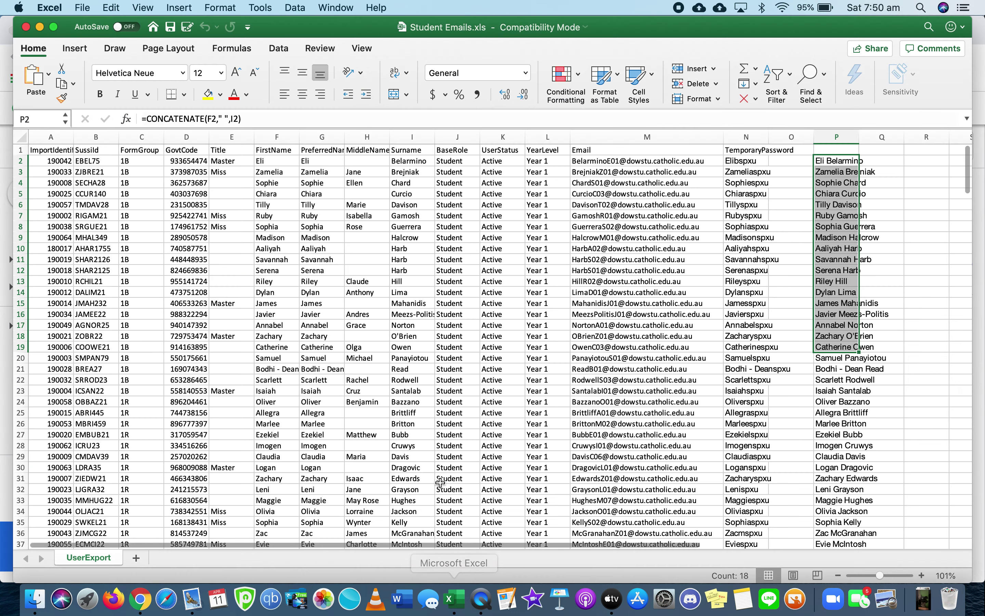
{"action": "left_click", "coordinate": [902, 249]}
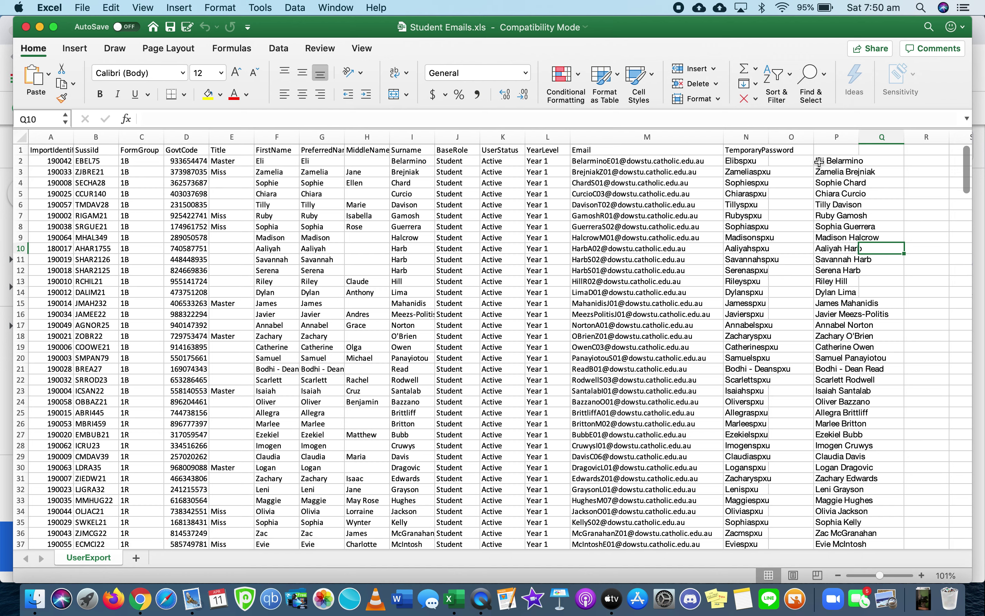
{"action": "left_click_drag", "start_coordinate": [833, 162], "coordinate": [851, 389]}
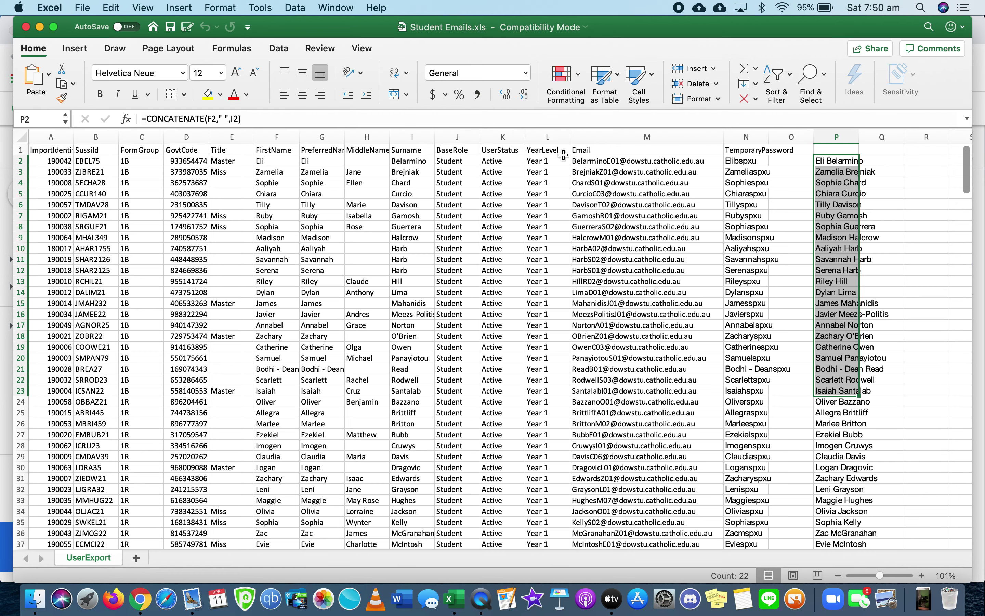
{"action": "key", "text": "super+Tab"}
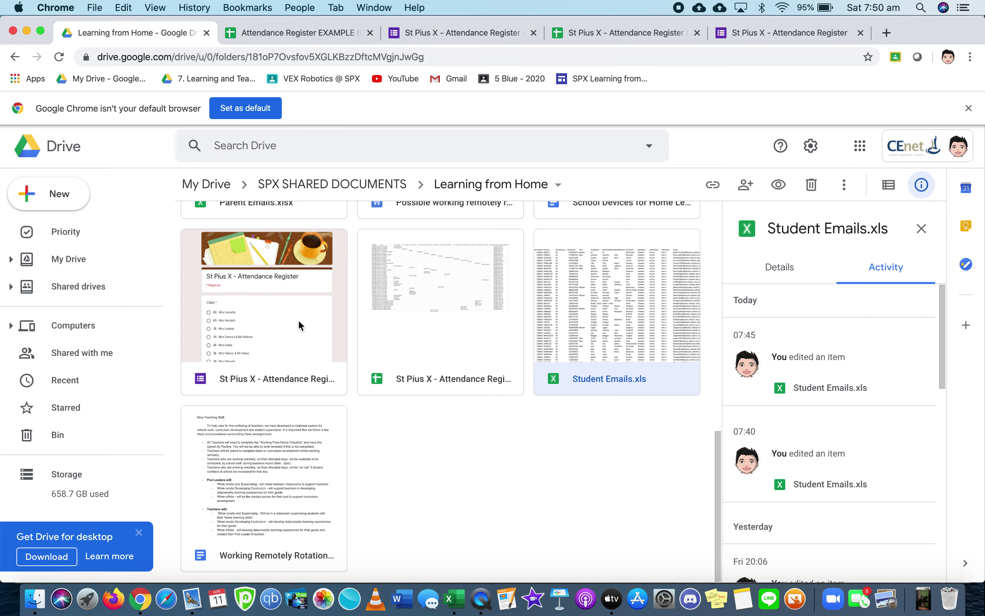
- Open the Attendance Register EXAMPLE form and delete the KB section's old name question
{"action": "scroll", "coordinate": [299, 327], "scroll_direction": "up", "scroll_amount": 10}
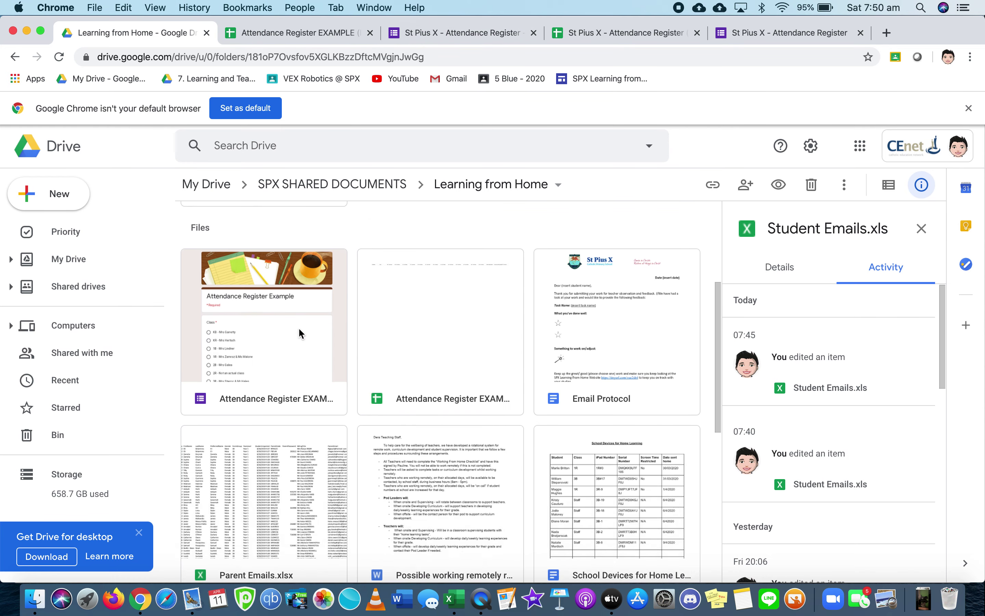
{"action": "double_click", "coordinate": [291, 302]}
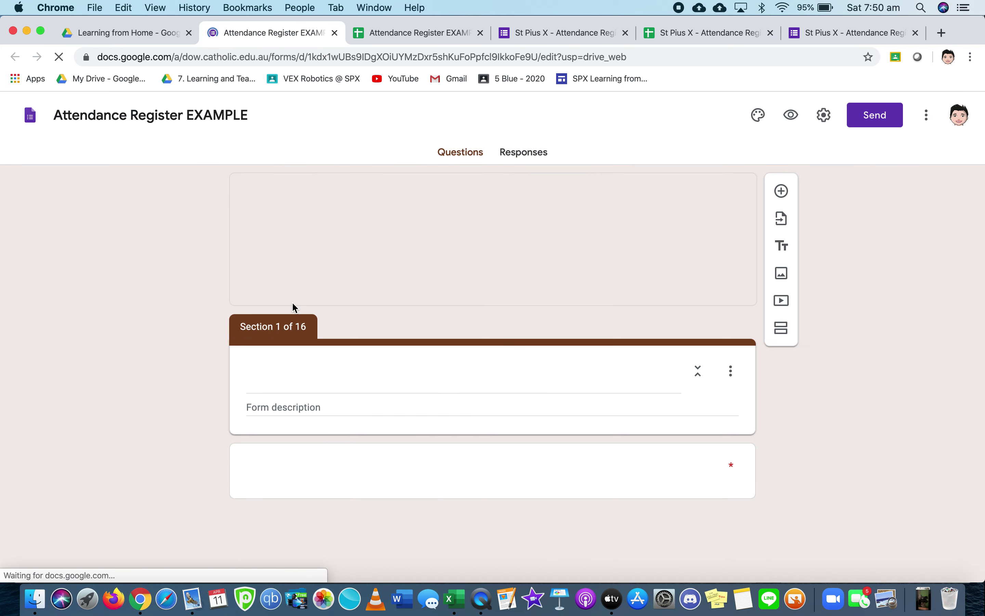
{"action": "scroll", "coordinate": [448, 430], "scroll_direction": "down", "scroll_amount": 15}
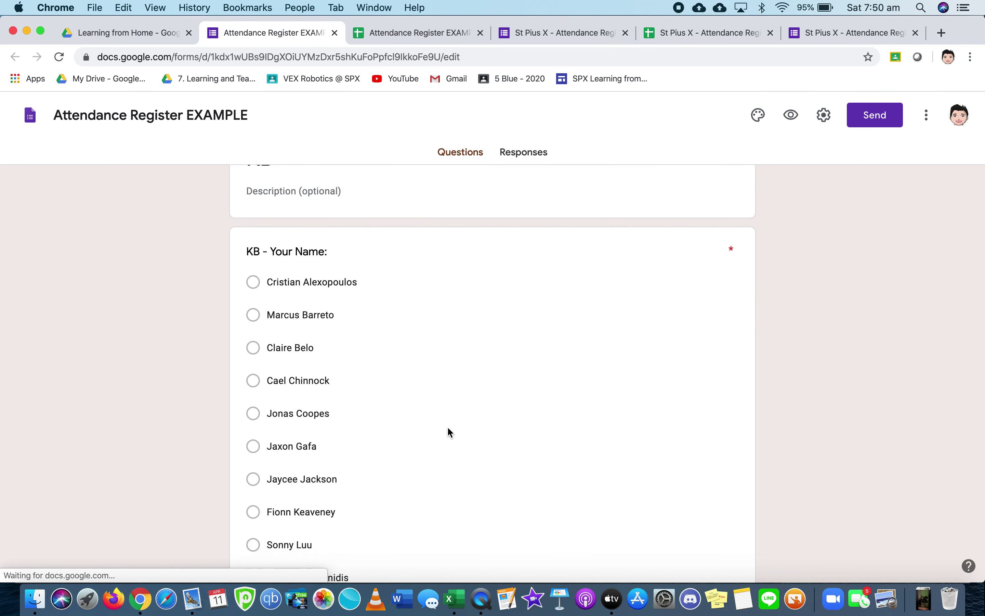
{"action": "left_click", "coordinate": [422, 371]}
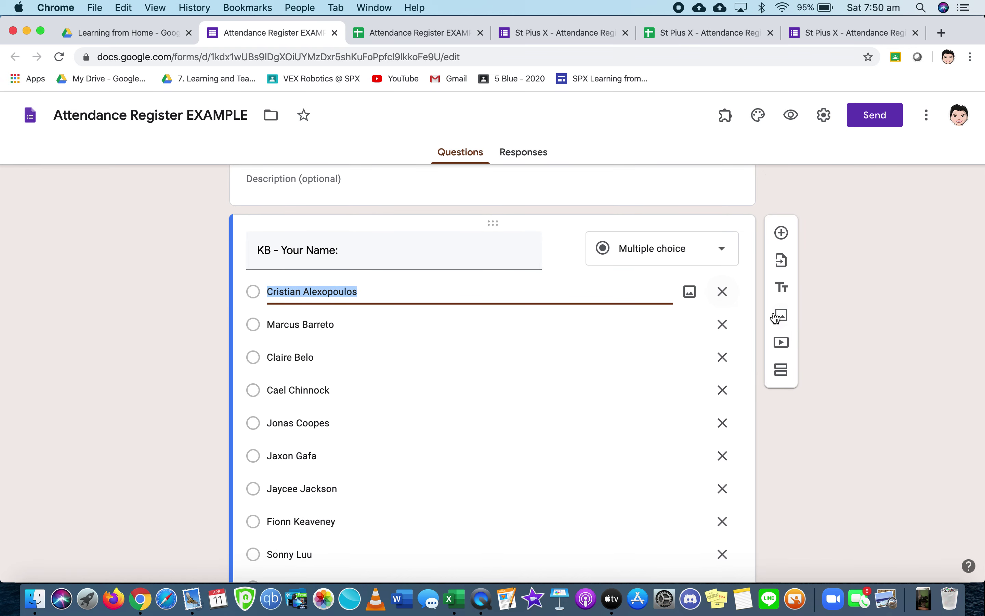
{"action": "scroll", "coordinate": [583, 385], "scroll_direction": "down", "scroll_amount": 10}
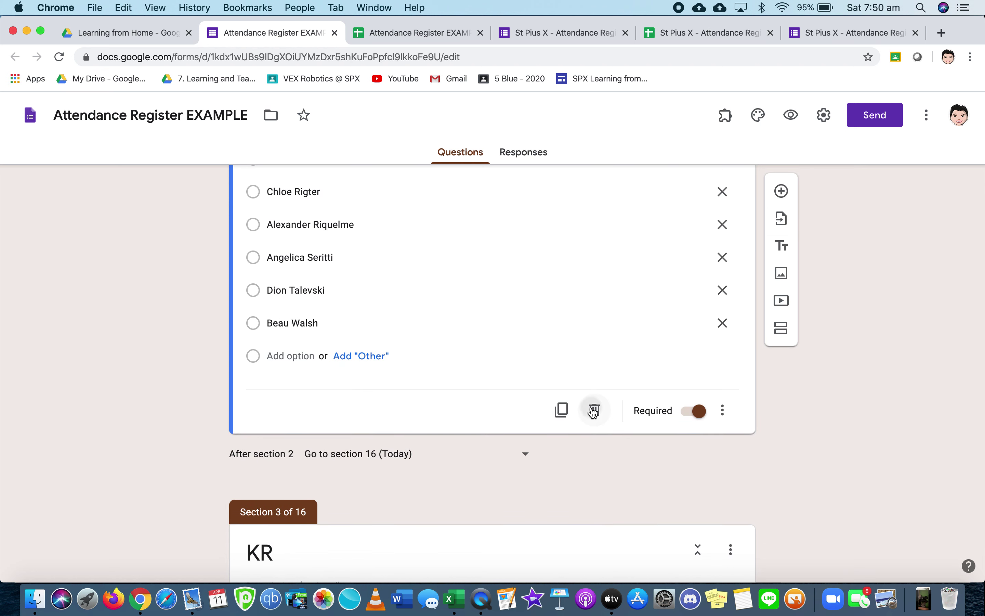
{"action": "left_click", "coordinate": [594, 411]}
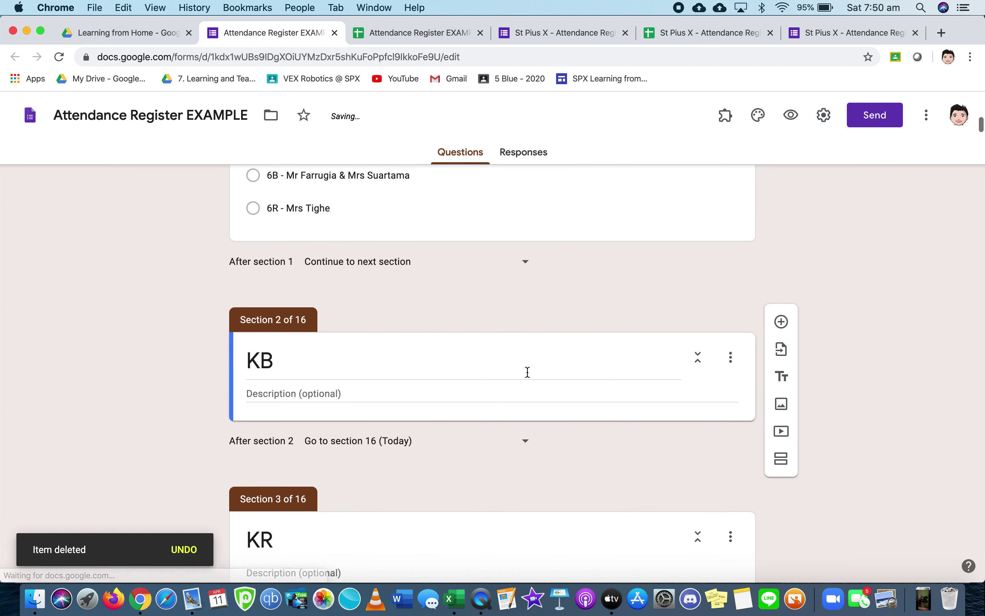
- Add a multiple-choice question to the KB section with the pasted student names as options
{"action": "left_click", "coordinate": [779, 328]}
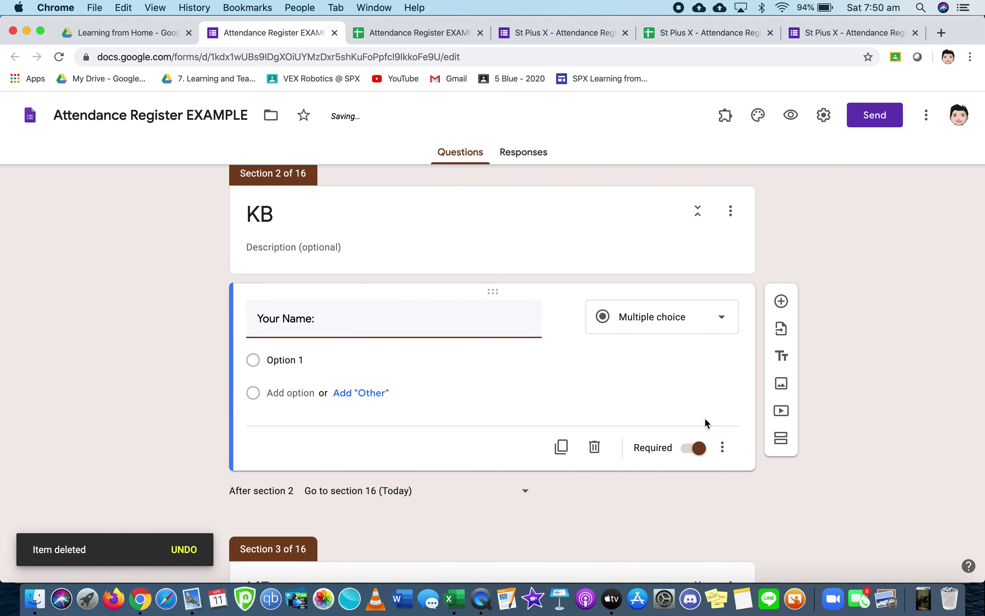
{"action": "left_click", "coordinate": [654, 323]}
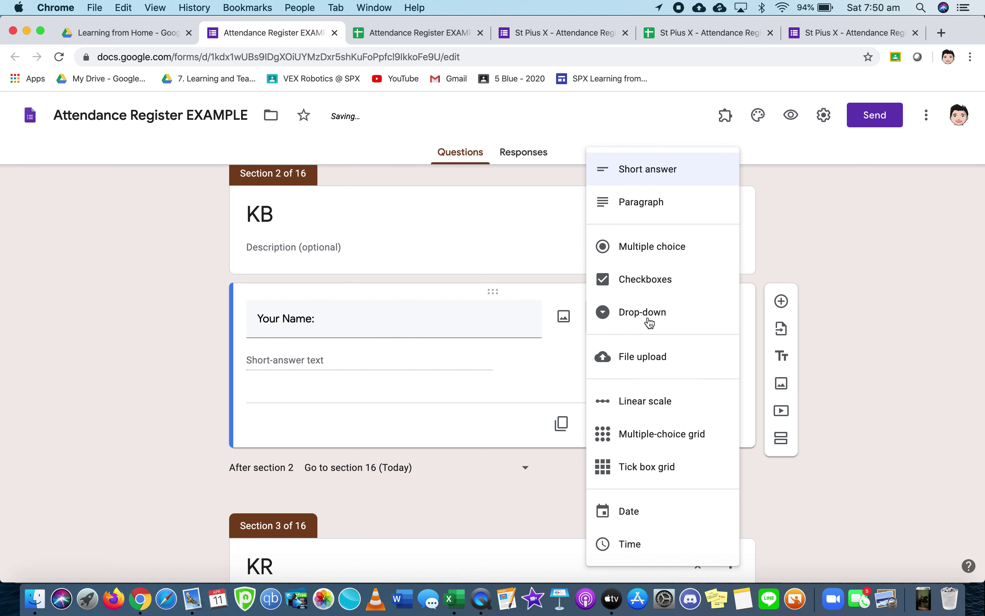
{"action": "left_click", "coordinate": [656, 248]}
{"action": "left_click", "coordinate": [334, 362]}
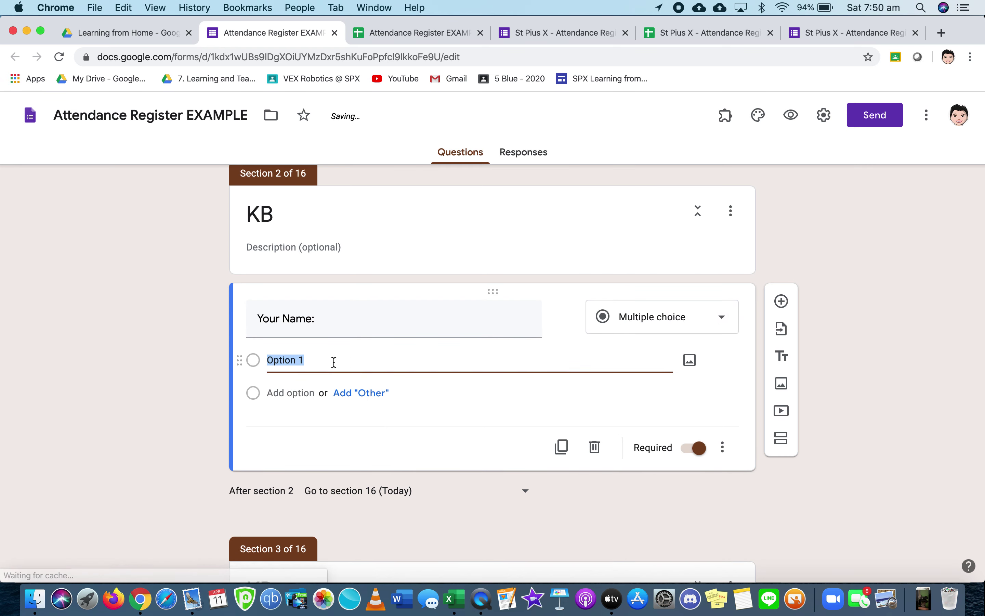
{"action": "key", "text": "super+v"}
{"action": "scroll", "coordinate": [420, 293], "scroll_direction": "up", "scroll_amount": 20}
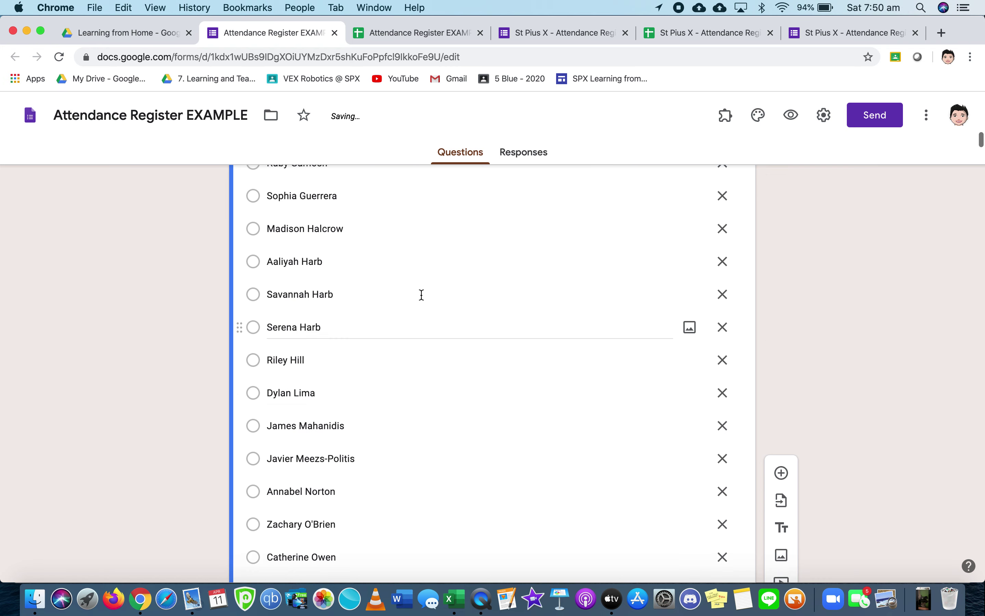
{"action": "scroll", "coordinate": [420, 293], "scroll_direction": "down", "scroll_amount": 3}
{"action": "scroll", "coordinate": [421, 295], "scroll_direction": "down", "scroll_amount": 13}
{"action": "scroll", "coordinate": [421, 294], "scroll_direction": "up", "scroll_amount": 10}
{"action": "scroll", "coordinate": [422, 294], "scroll_direction": "up", "scroll_amount": 20}
- Check each Class option's Go to section routing across all sections, then view the form's responses
{"action": "scroll", "coordinate": [635, 522], "scroll_direction": "down", "scroll_amount": 5}
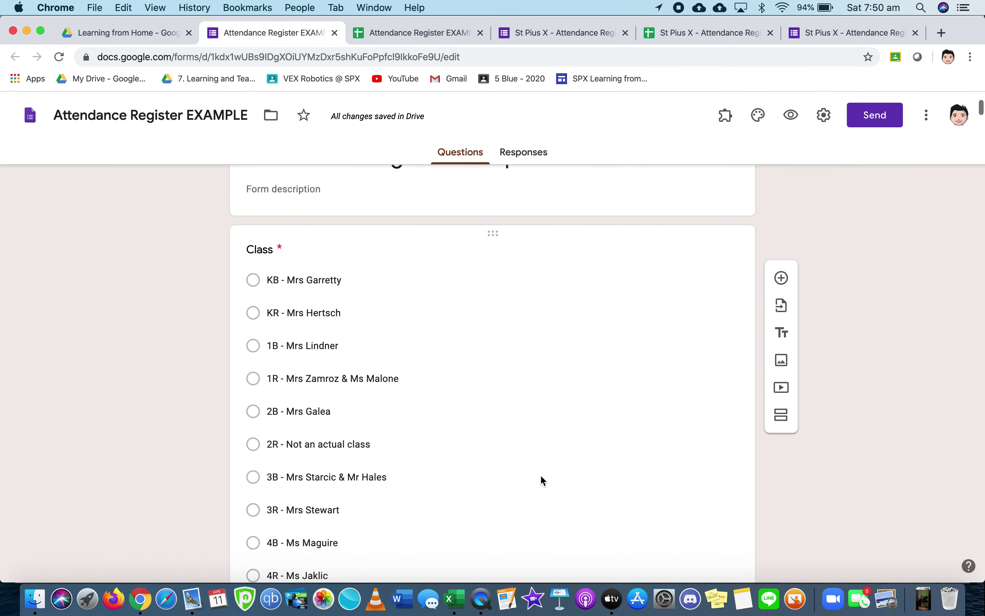
{"action": "left_click", "coordinate": [501, 395]}
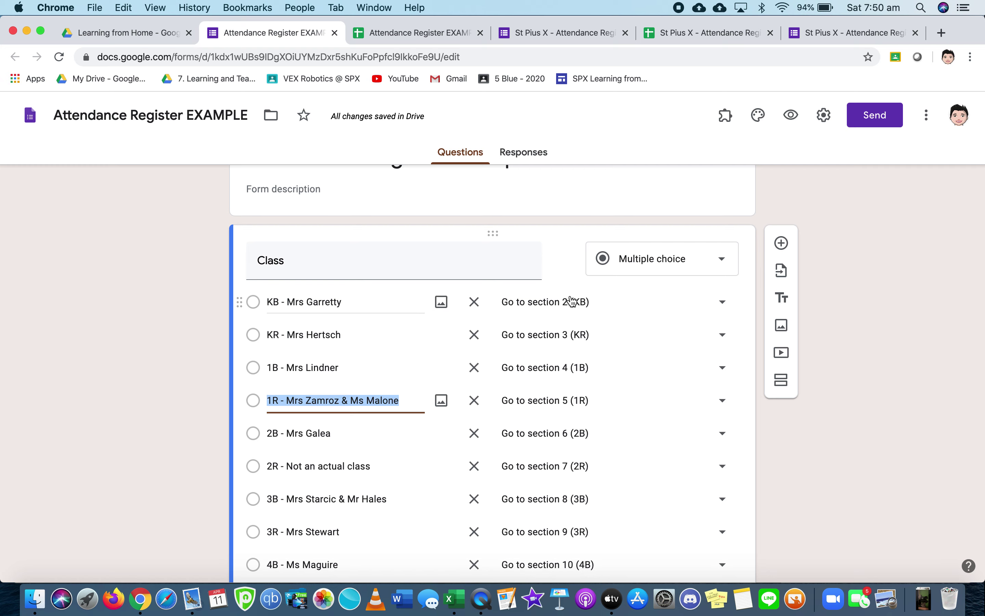
{"action": "scroll", "coordinate": [549, 391], "scroll_direction": "down", "scroll_amount": 20}
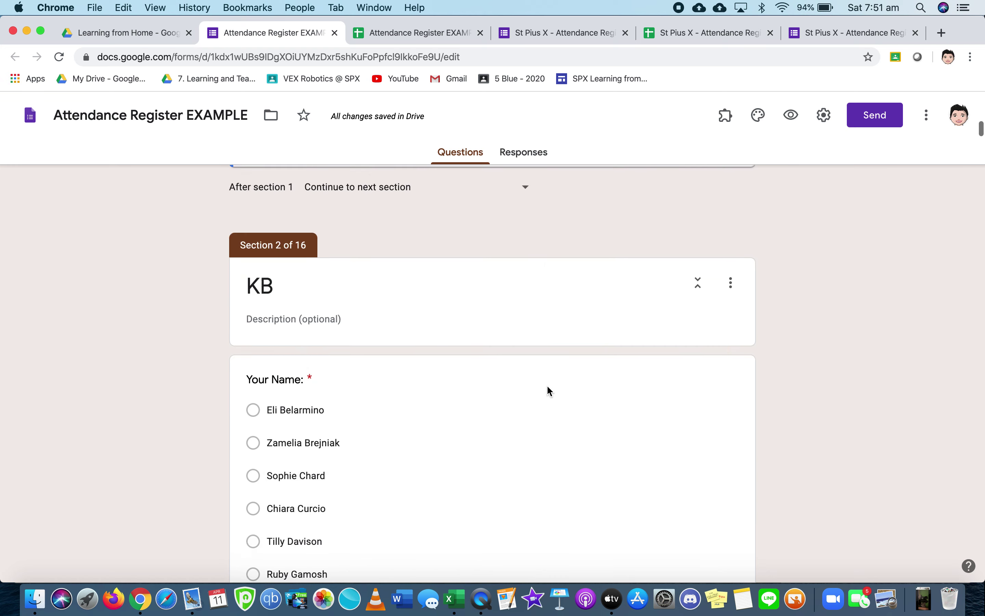
{"action": "scroll", "coordinate": [548, 385], "scroll_direction": "down", "scroll_amount": 20}
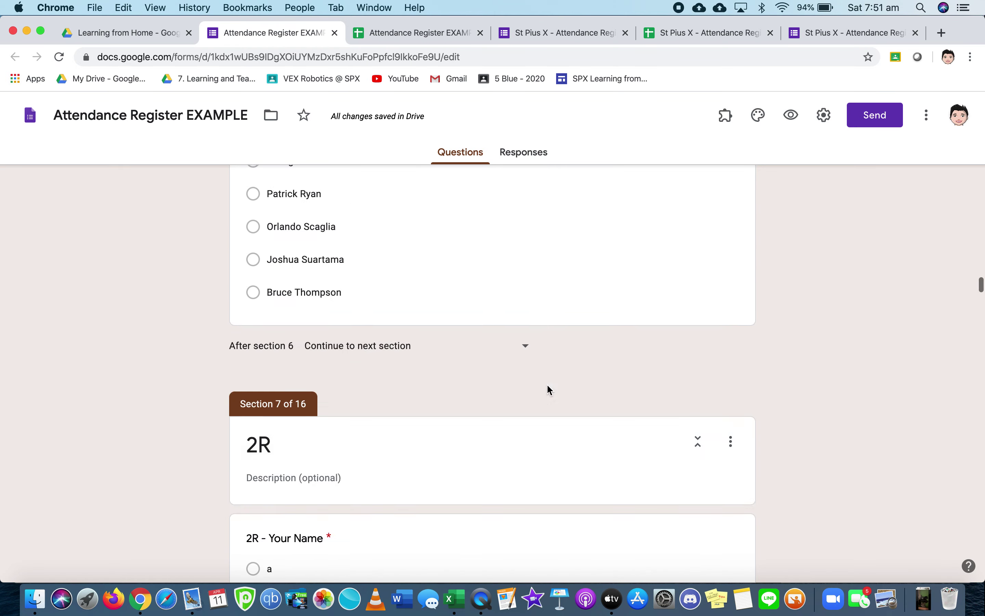
{"action": "scroll", "coordinate": [547, 383], "scroll_direction": "down", "scroll_amount": 20}
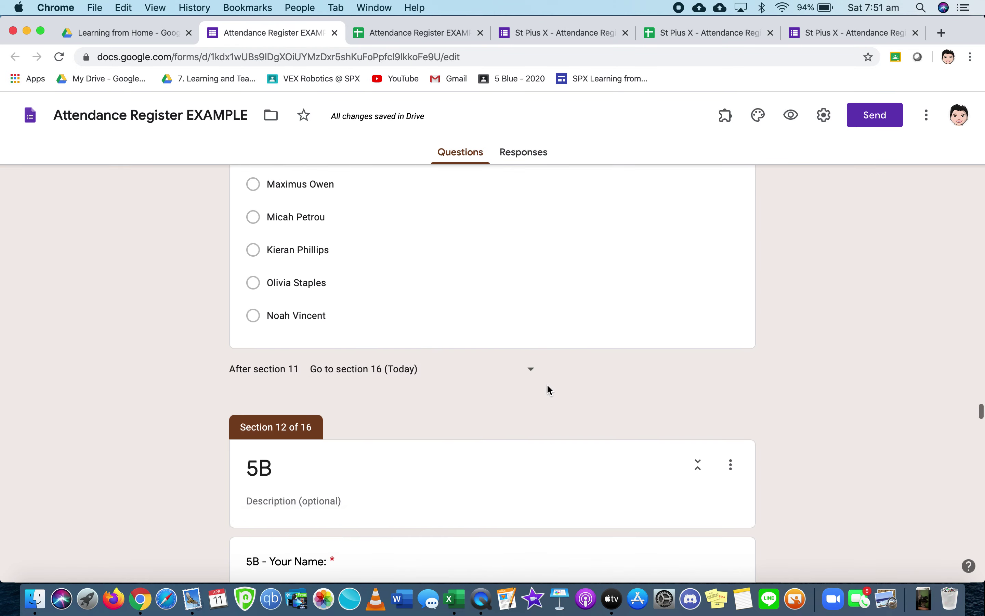
{"action": "scroll", "coordinate": [547, 390], "scroll_direction": "down", "scroll_amount": 15}
{"action": "left_click", "coordinate": [523, 156]}
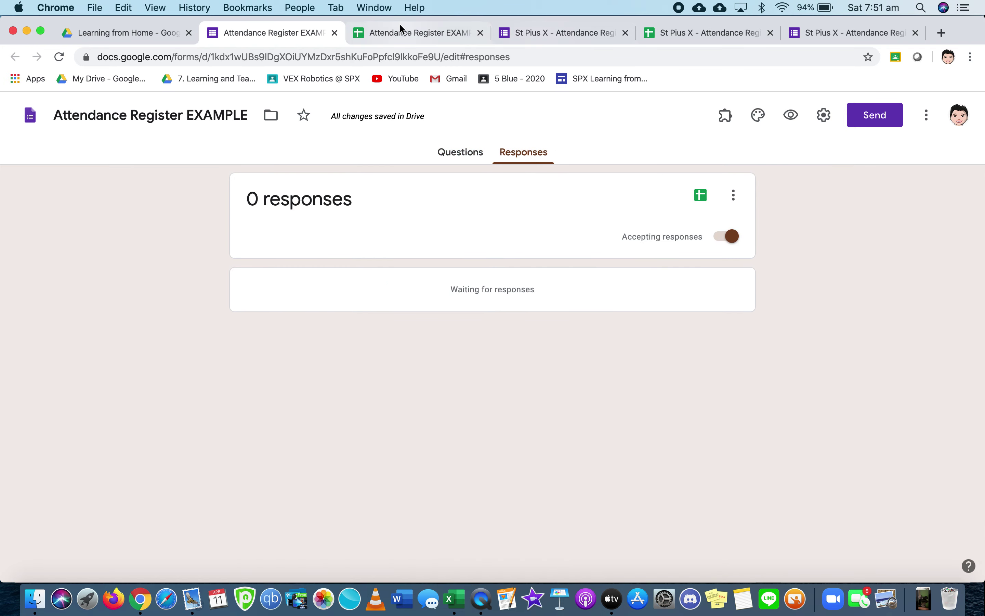
- Open the linked Attendance Register EXAMPLE (Responses) spreadsheet from the form's Responses page
{"action": "left_click", "coordinate": [408, 31]}
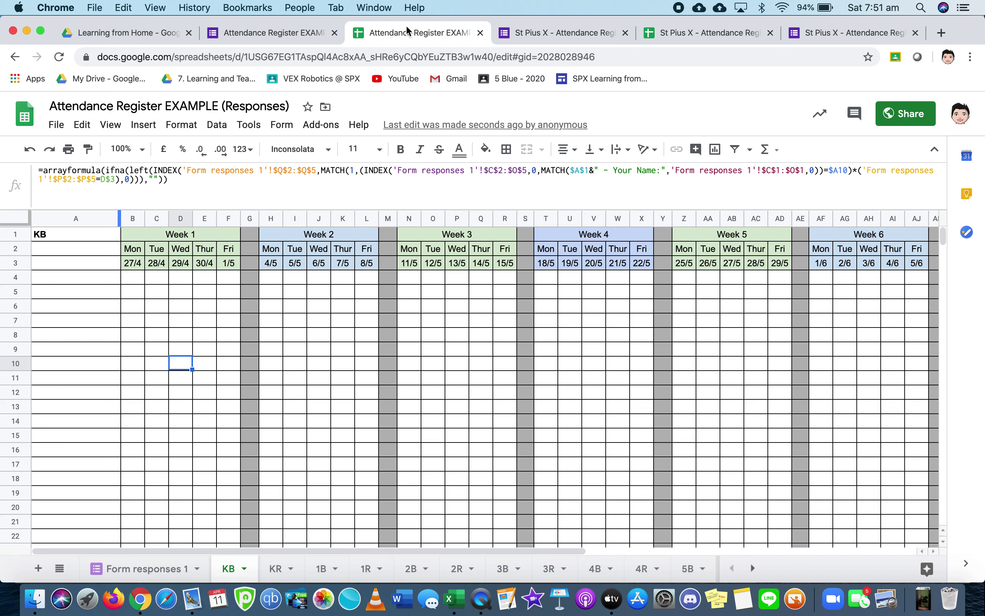
{"action": "left_click", "coordinate": [267, 28]}
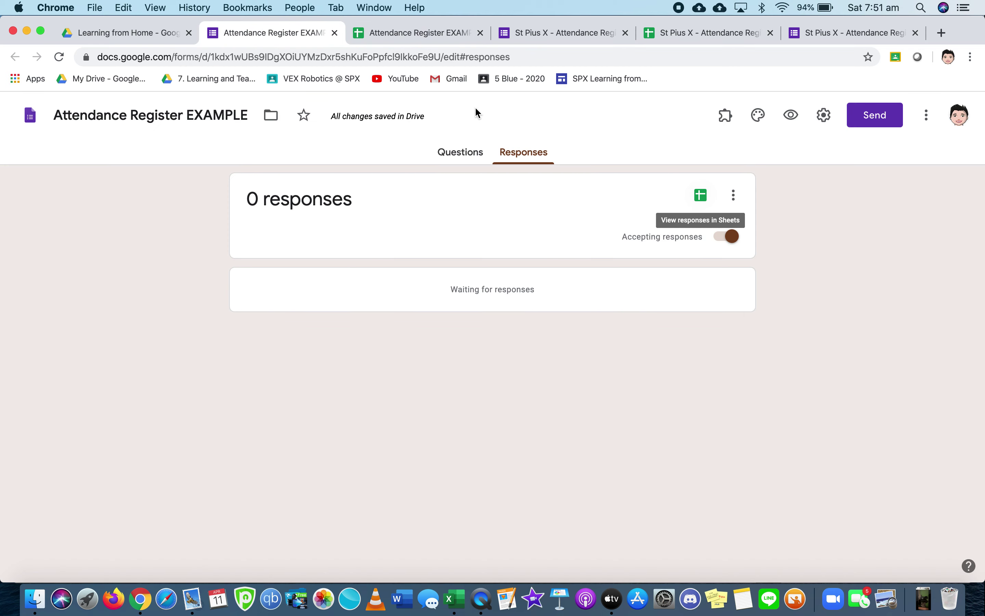
{"action": "left_click", "coordinate": [426, 33]}
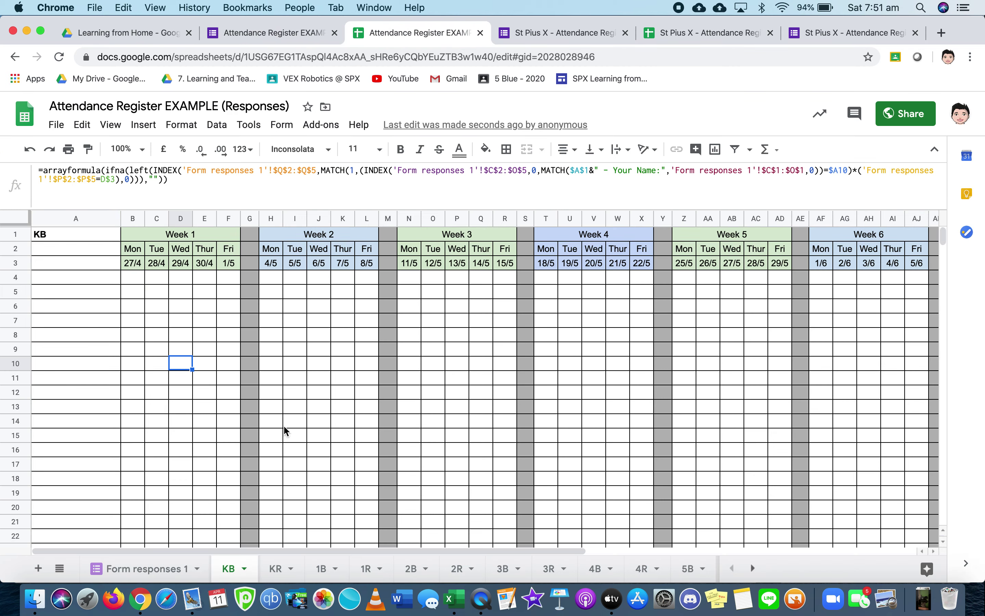